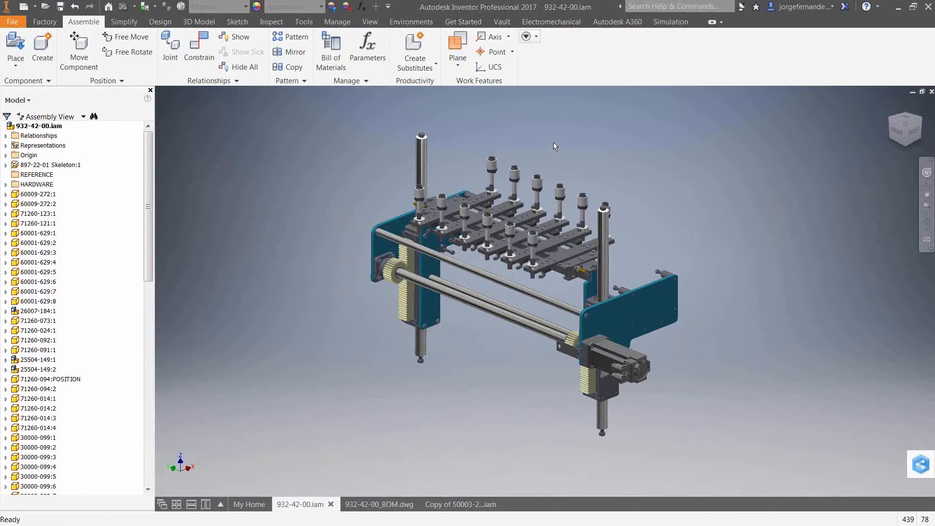
- Open the motor subassembly mounted at the end of the drive shaft in its own window
left_click(617, 361)
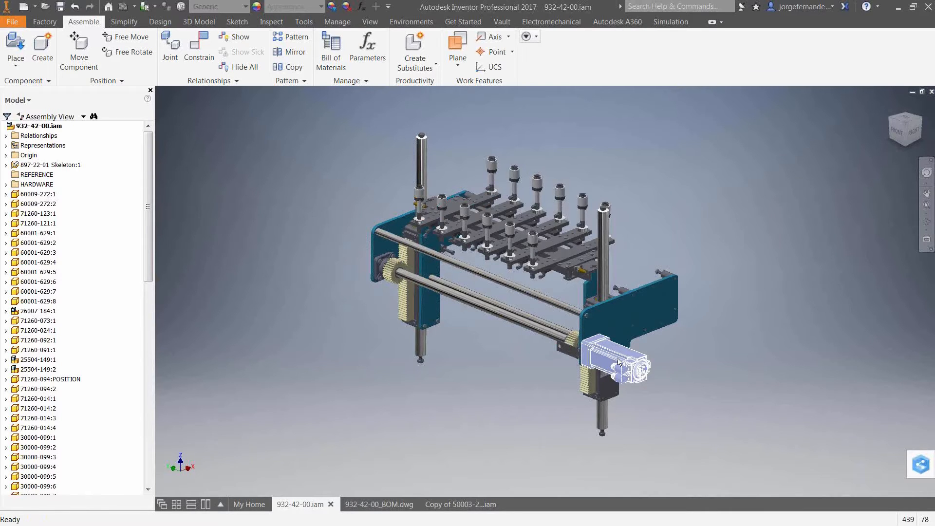
right_click(645, 363)
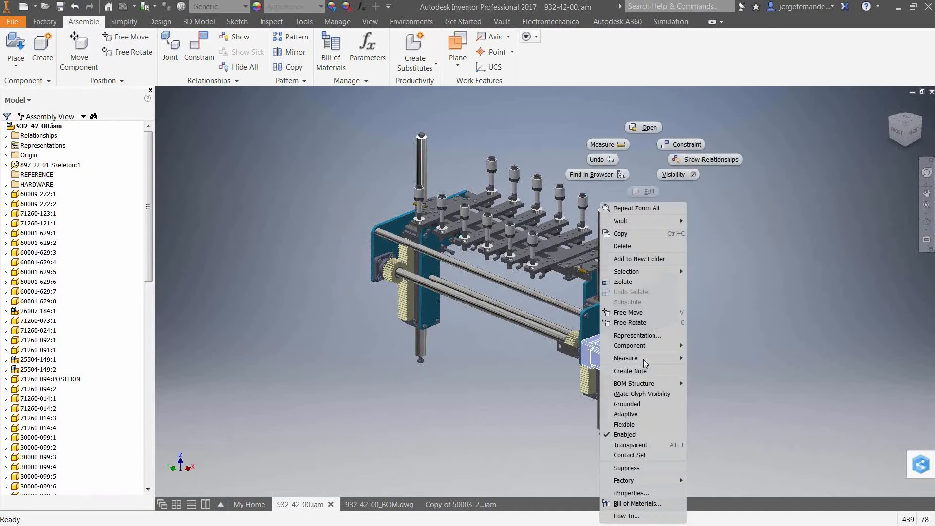
left_click(645, 128)
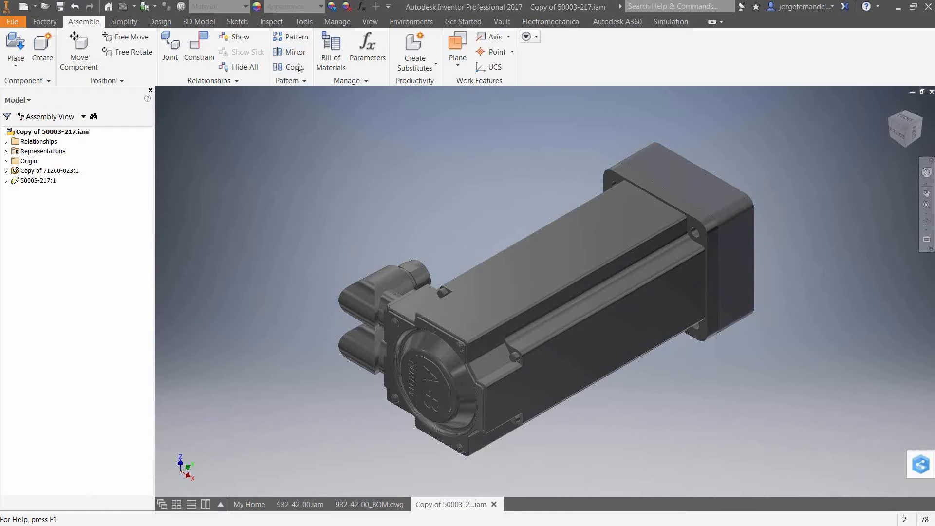
- Review the default BOM structure choices in the motor assembly's document settings, and close the settings and the motor file
left_click(304, 21)
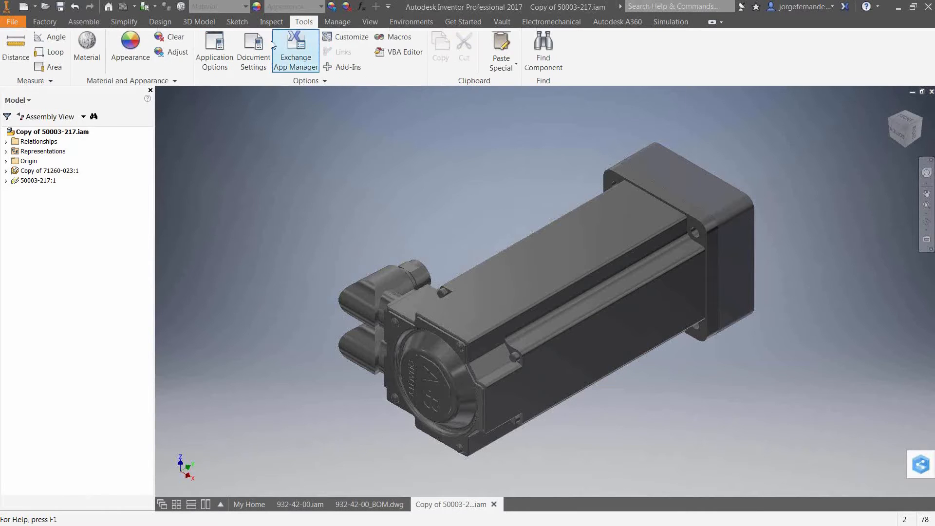
left_click(265, 55)
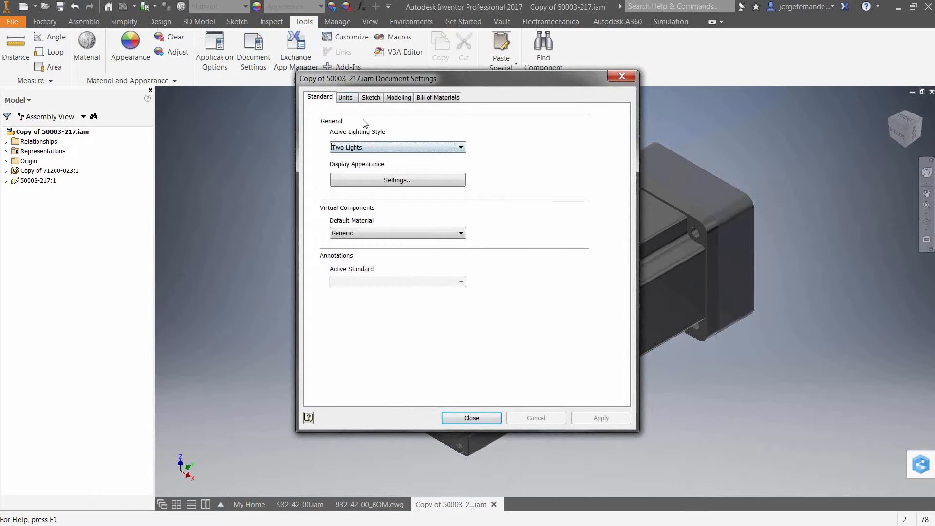
left_click(375, 99)
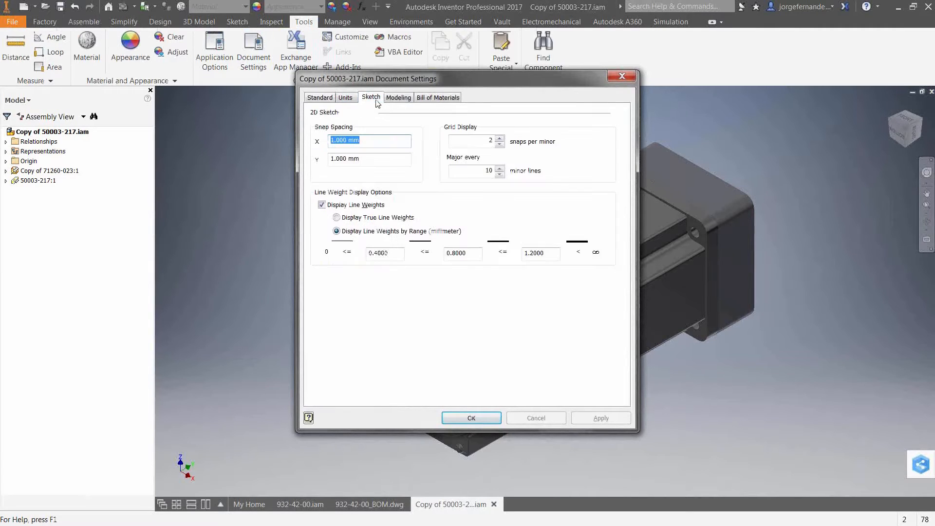
left_click(425, 100)
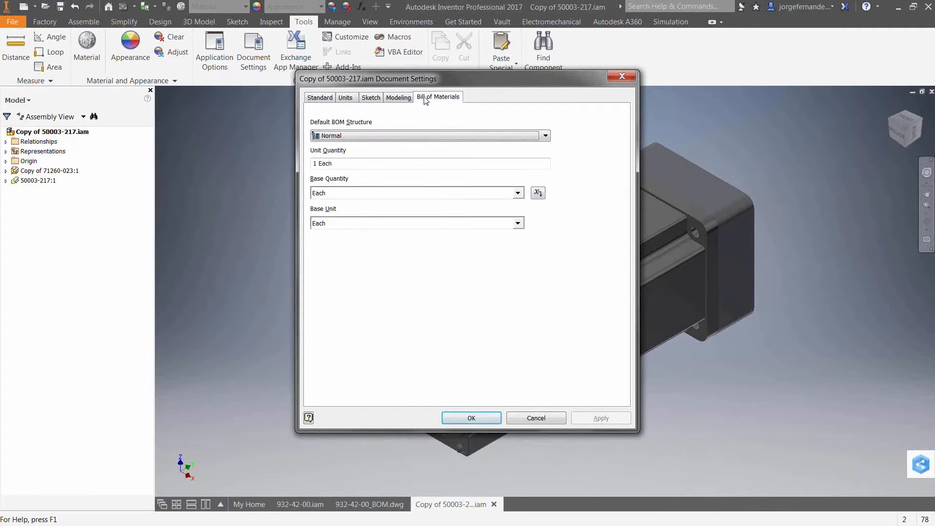
left_click(388, 136)
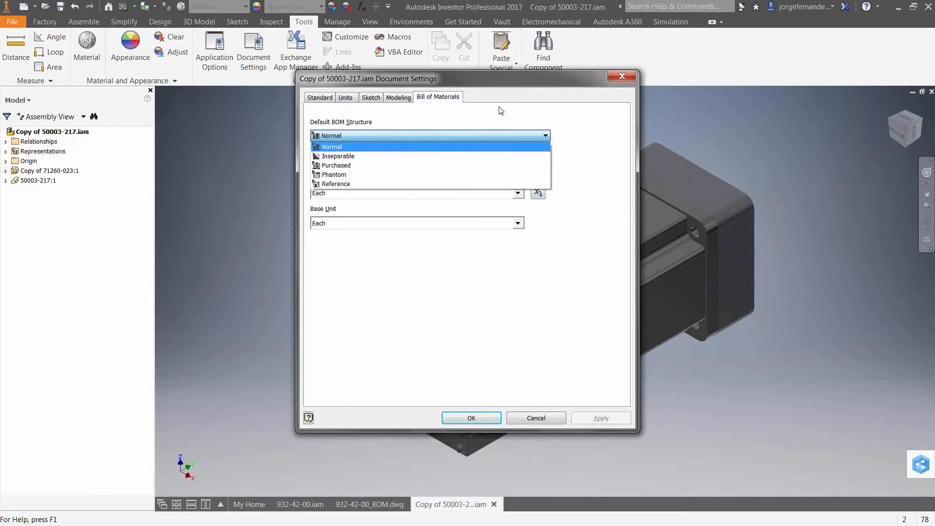
left_click(629, 75)
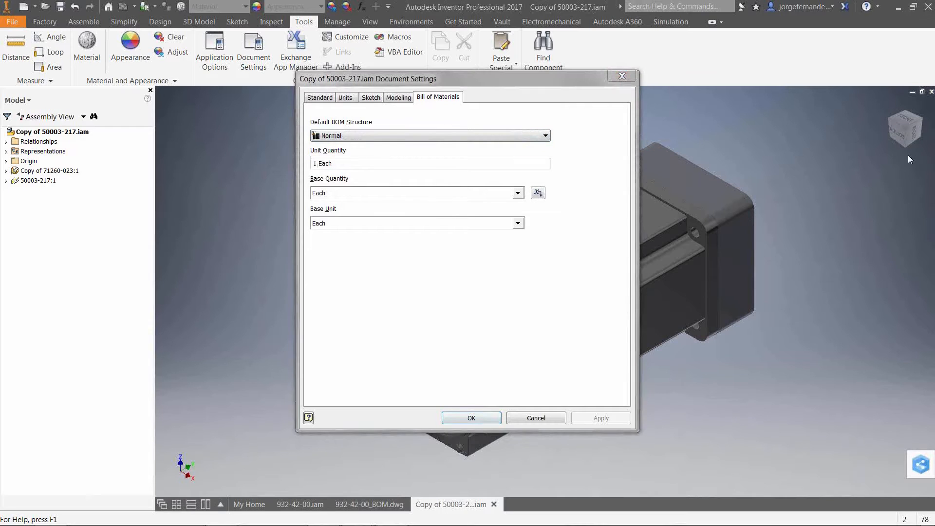
left_click(626, 76)
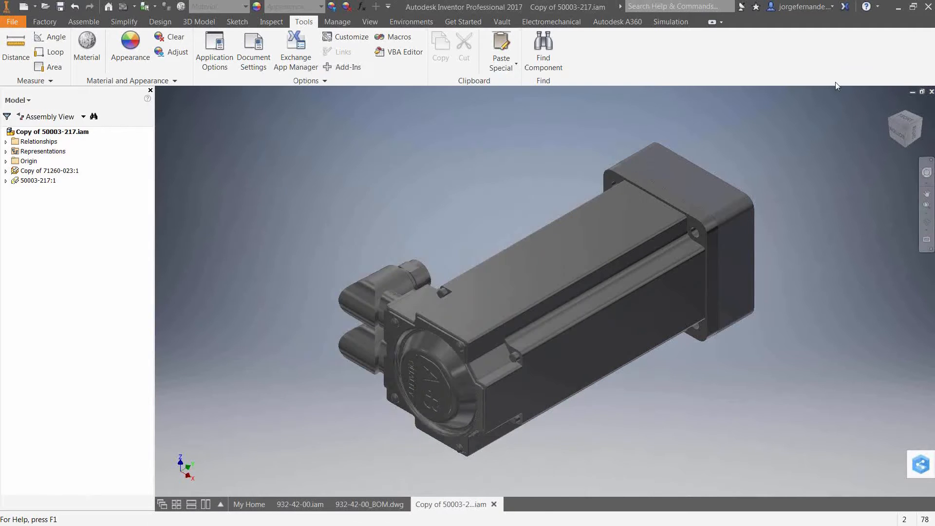
left_click(931, 91)
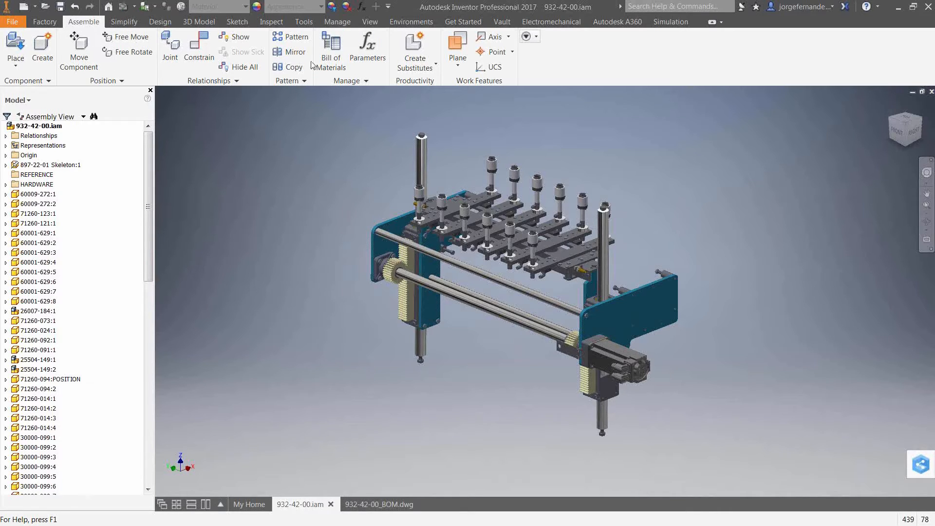
- Open the main assembly's Bill of Materials and enlarge its window
left_click(341, 22)
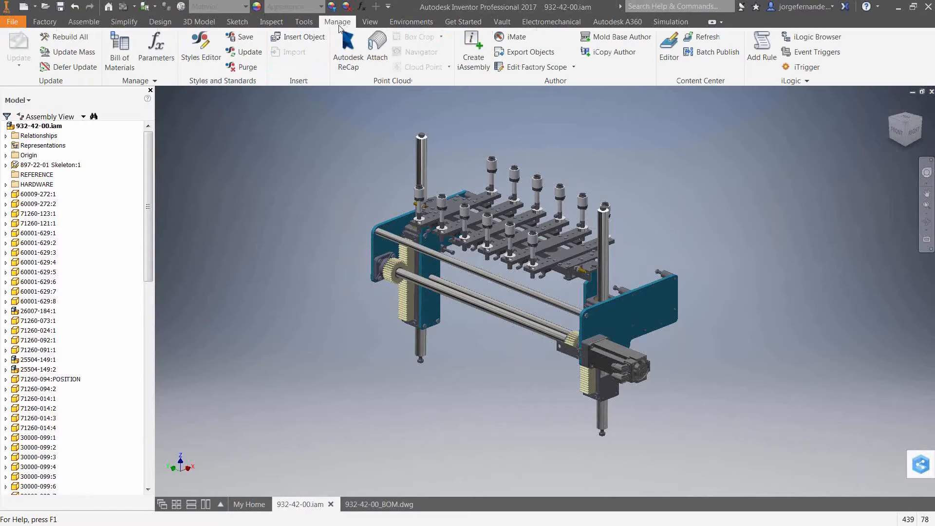
left_click(130, 62)
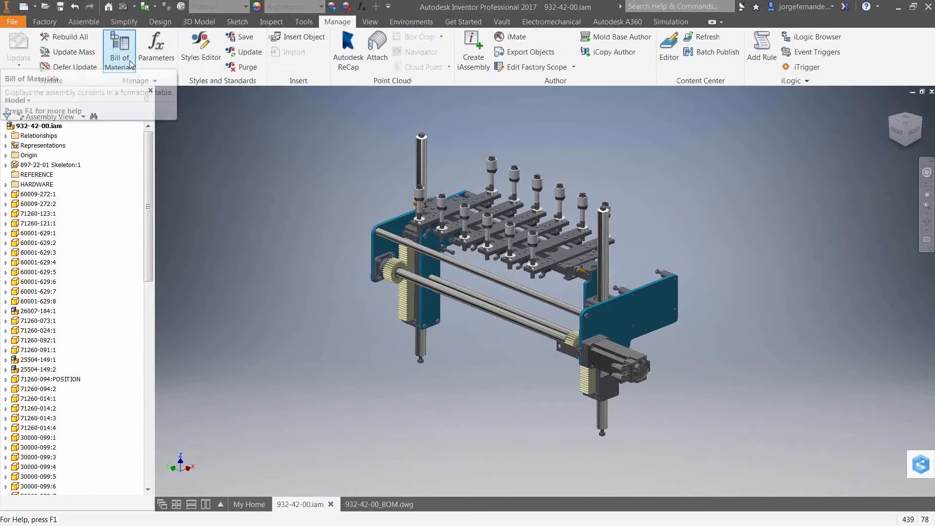
left_click(94, 26)
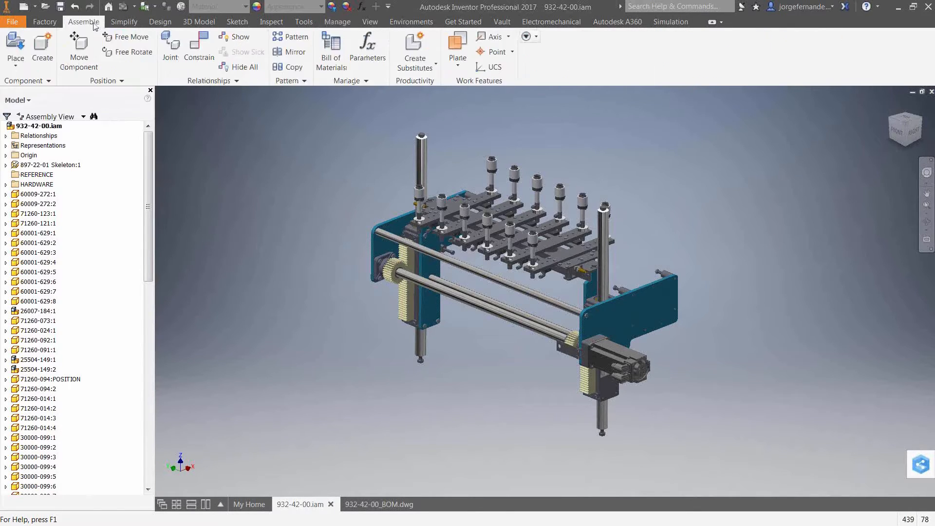
left_click(332, 55)
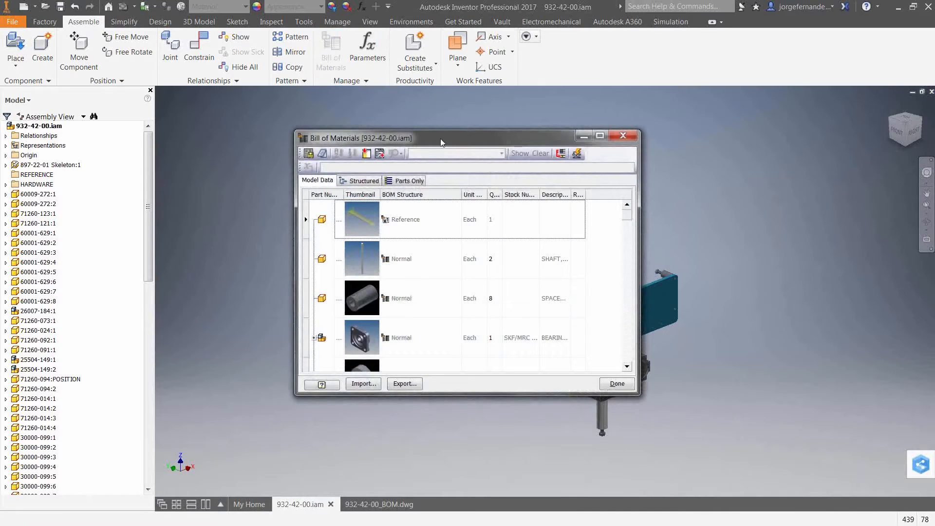
left_click_drag(442, 142, 399, 127)
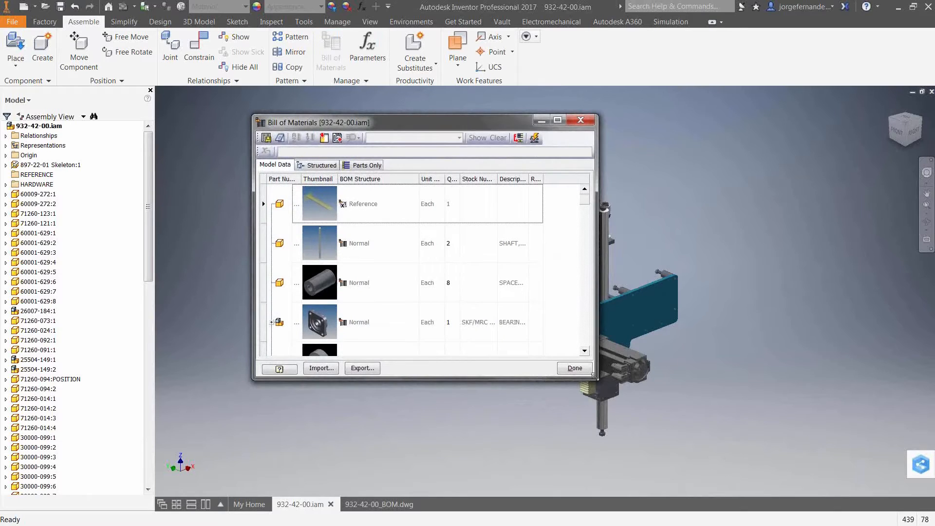
left_click_drag(593, 375, 725, 428)
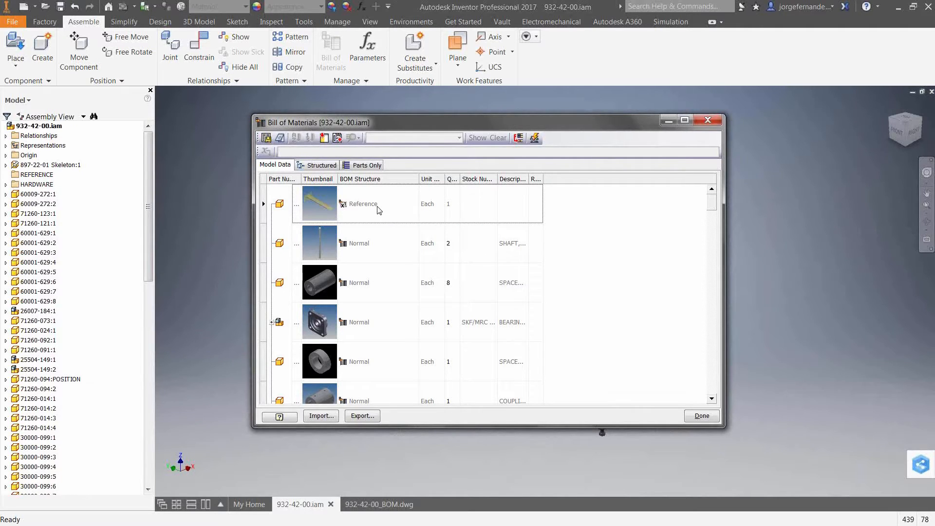
- Review the view choices for exporting the Bill of Materials and cancel the export
left_click(266, 138)
left_click(246, 128)
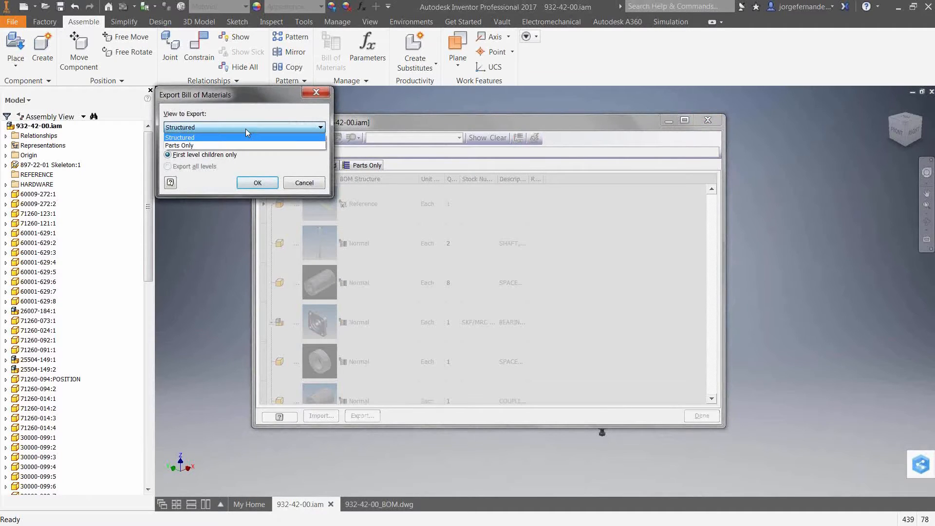
left_click(261, 116)
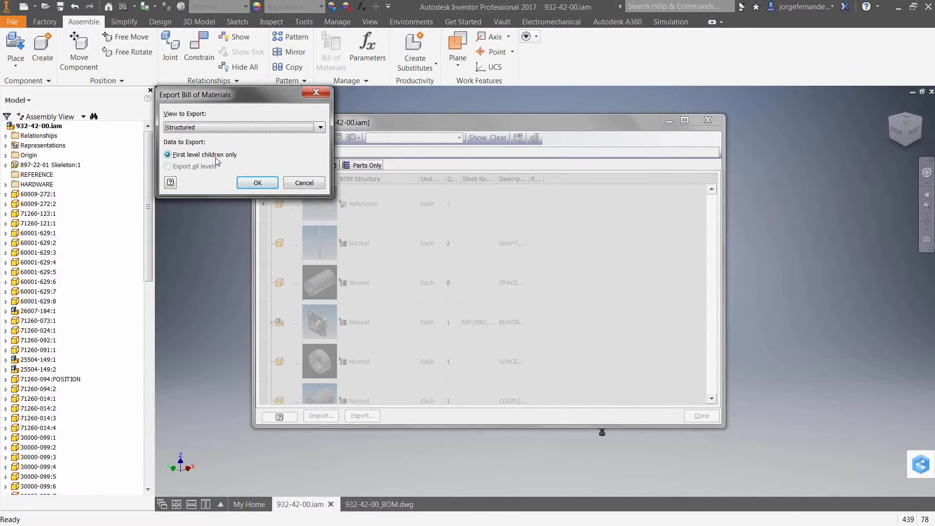
left_click(247, 128)
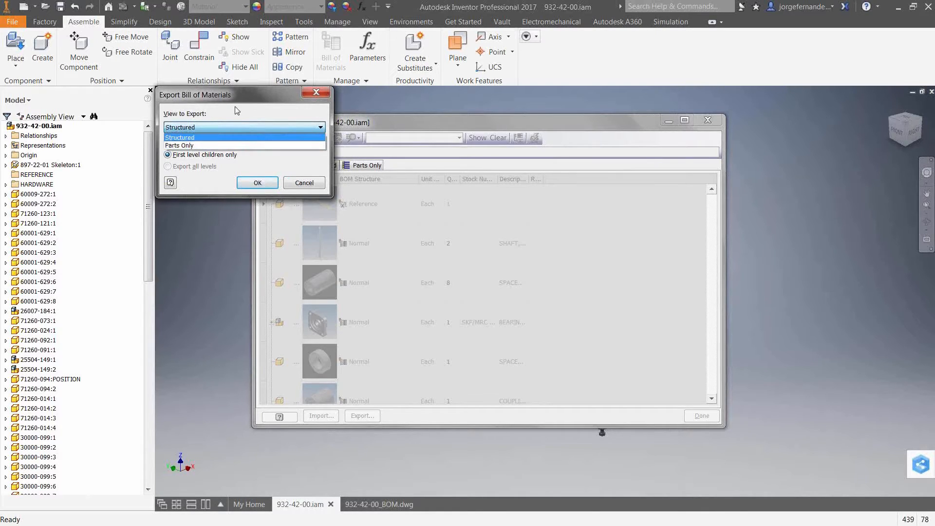
left_click(267, 114)
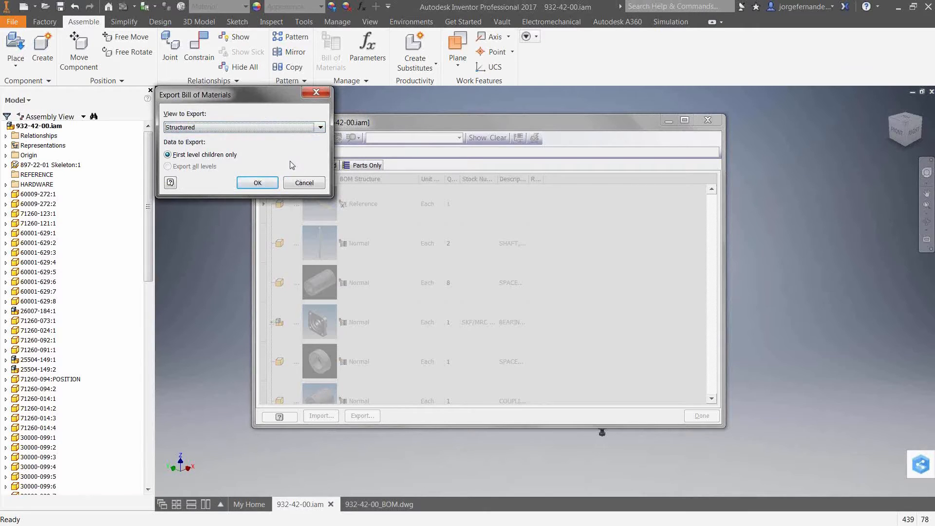
left_click(305, 183)
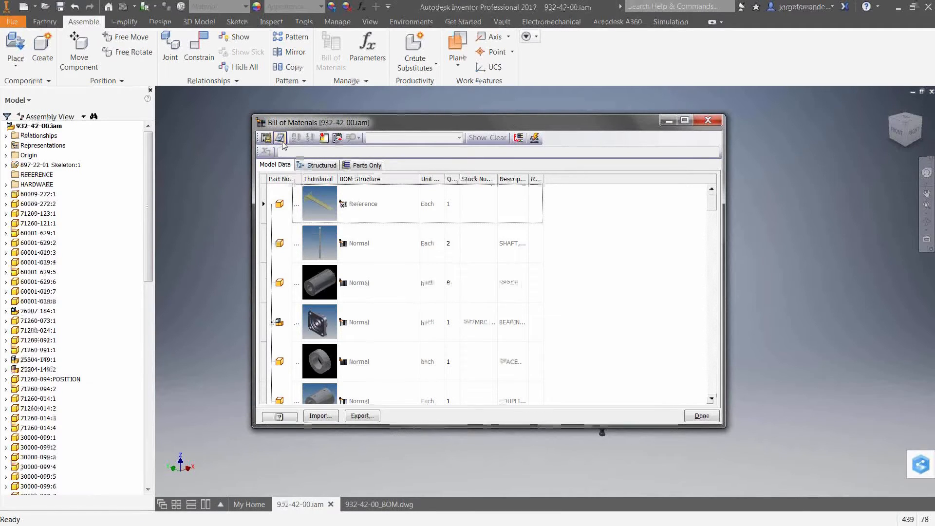
- Show the Structured view of the Bill of Materials and select the flange bearing assembly 26007-184
left_click(277, 165)
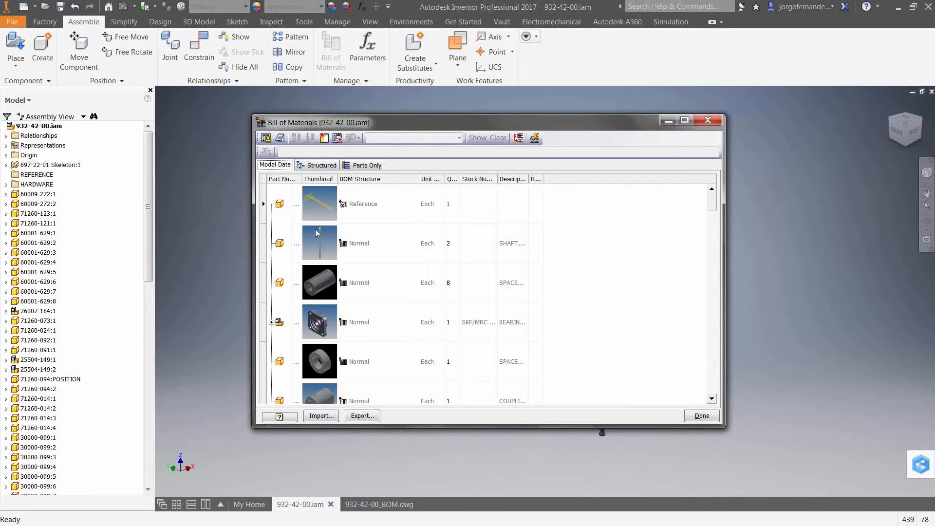
left_click(308, 167)
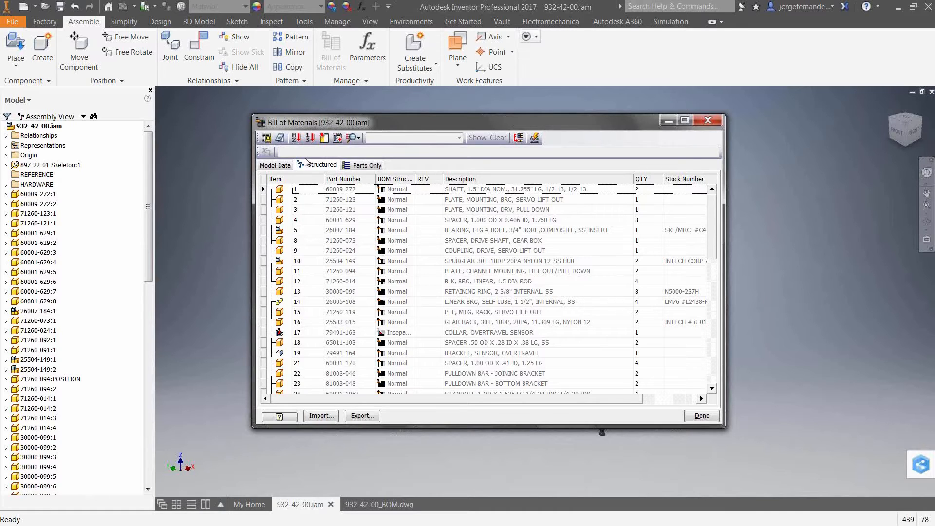
left_click(282, 233)
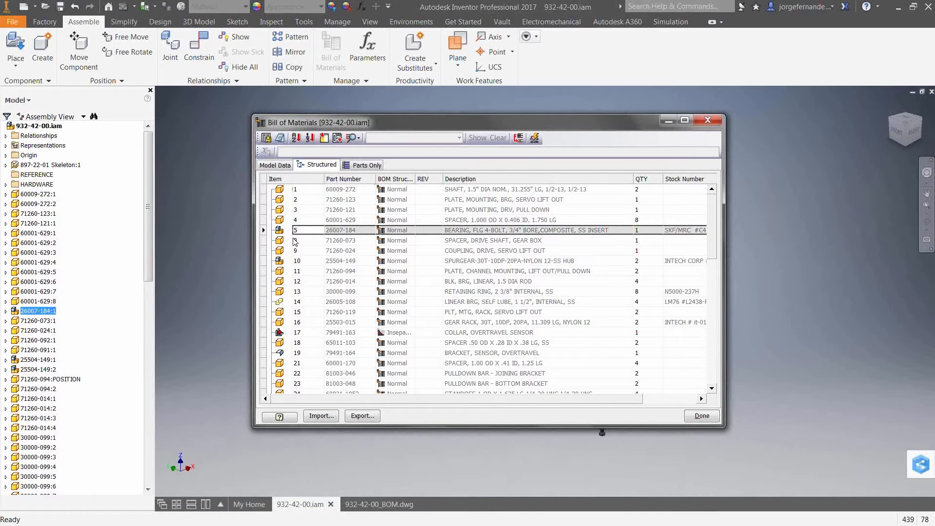
- Set the Structured BOM view to All Levels and inspect the components under the 26007-184 bearing assembly
right_click(317, 169)
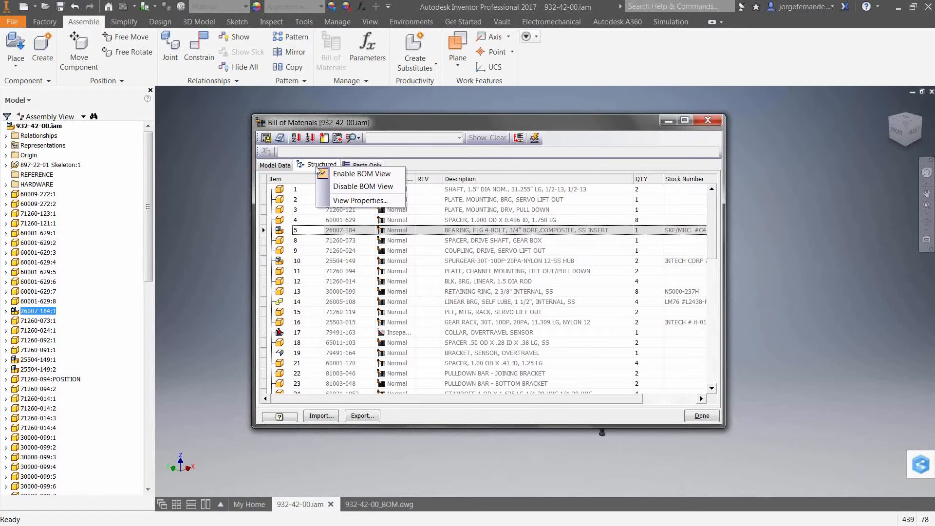
left_click(354, 201)
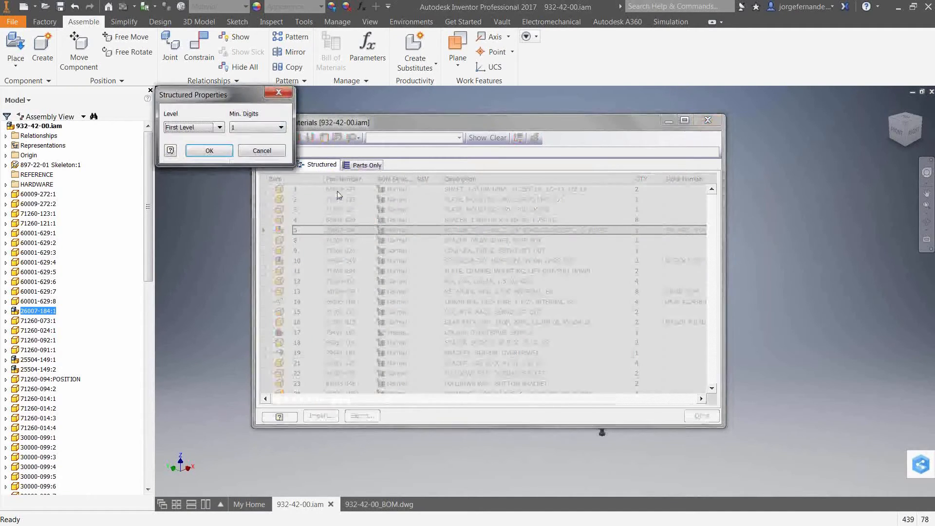
left_click(212, 127)
left_click(197, 144)
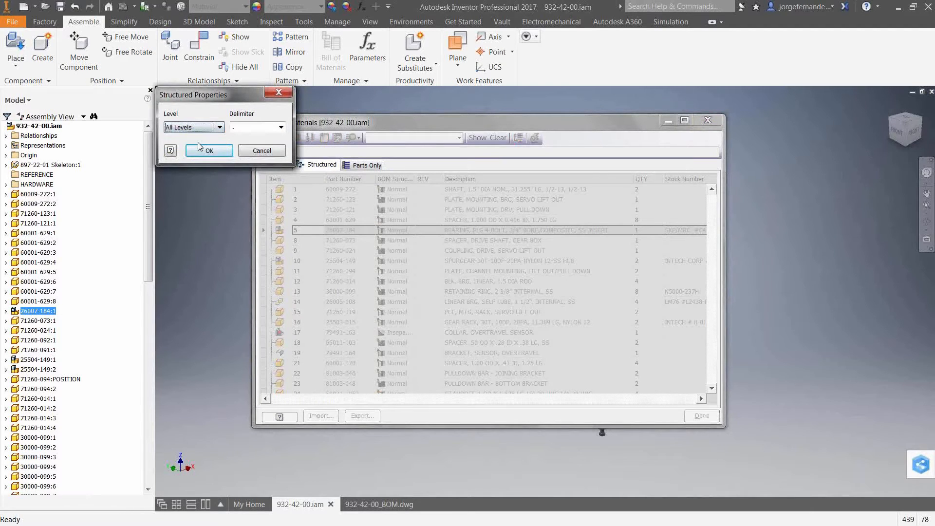
left_click(282, 128)
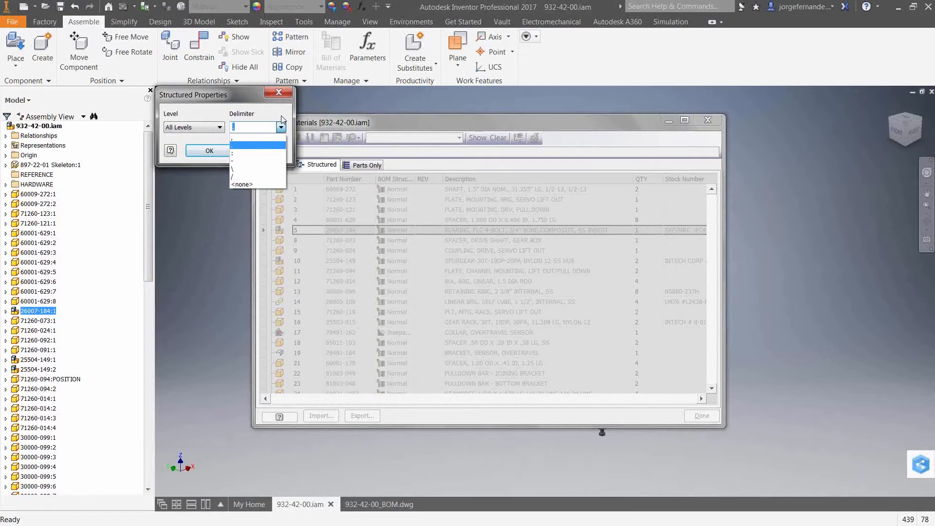
left_click(243, 103)
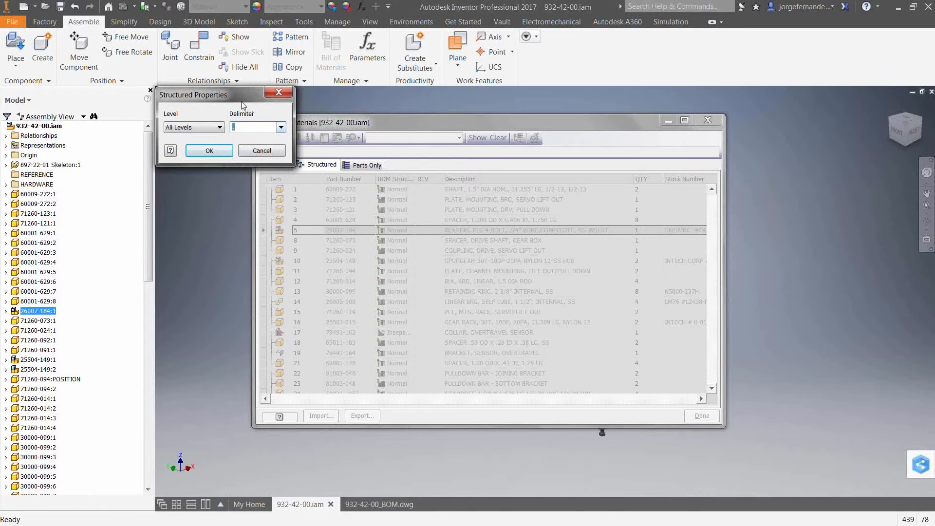
left_click(209, 150)
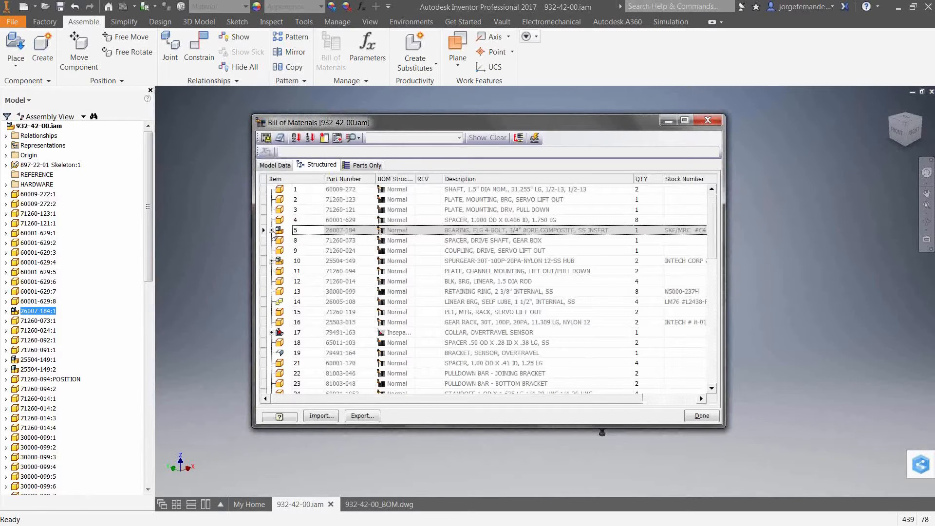
left_click(271, 230)
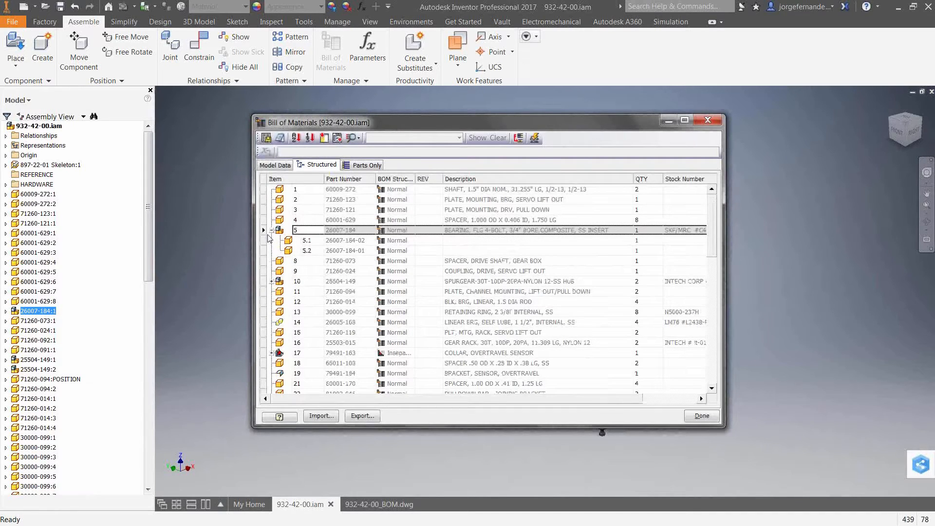
left_click(272, 230)
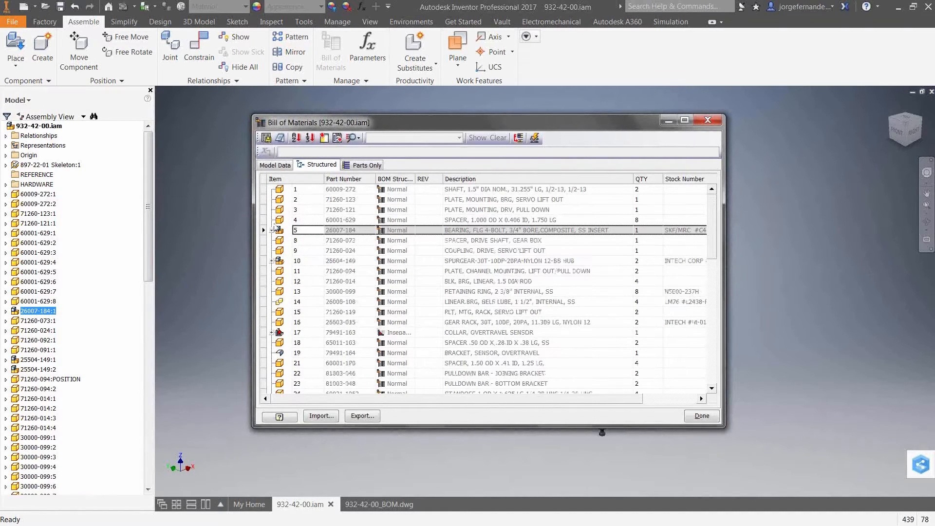
- Review the level and delimiter settings in the Structured view's properties and close them without changes
right_click(319, 167)
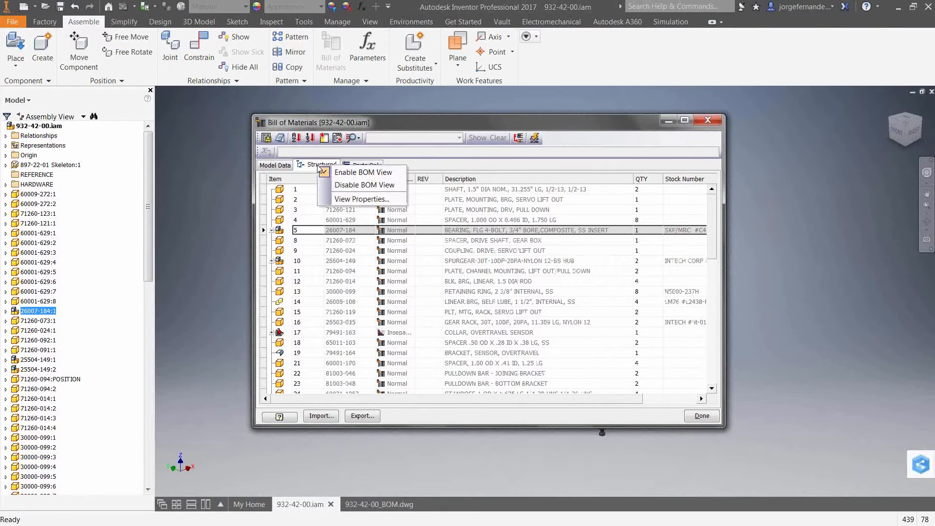
left_click(334, 200)
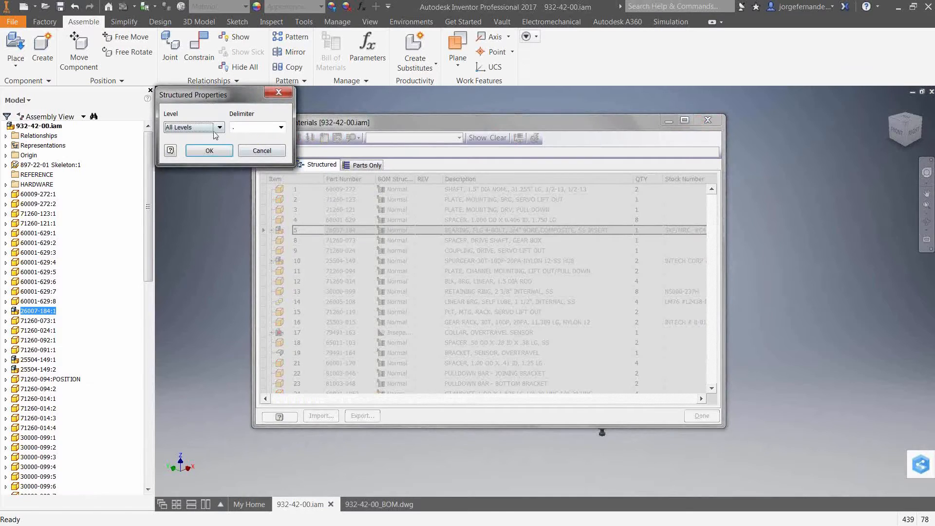
left_click(215, 129)
left_click(238, 114)
left_click(280, 93)
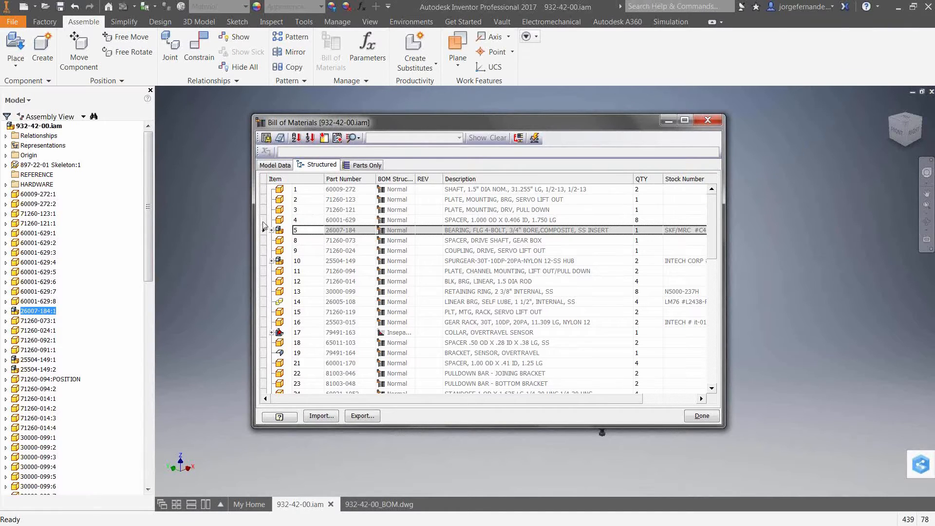
- Move the 60001-629 spacer row to the first position in the Structured BOM list
scroll(270, 236, "down", 5)
scroll(270, 243, "up", 5)
left_click(264, 220)
left_click_drag(264, 223, 263, 193)
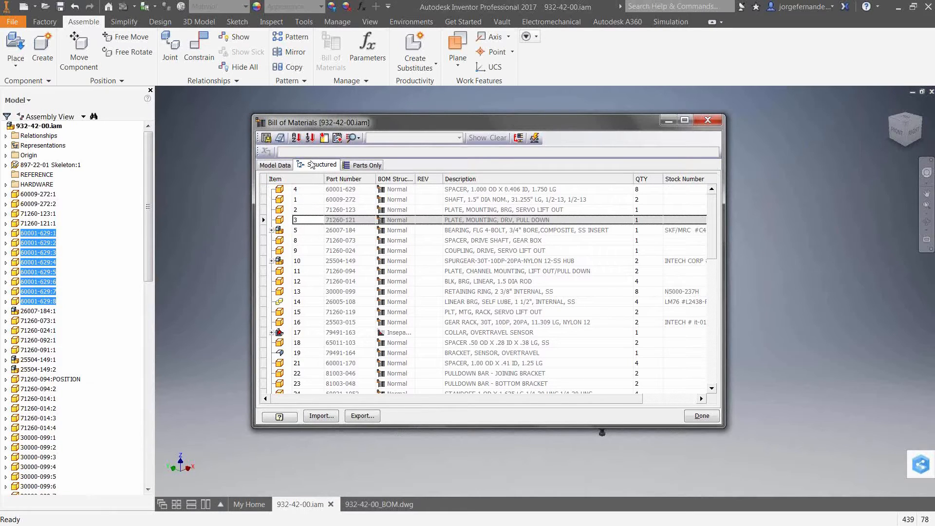
left_click(309, 140)
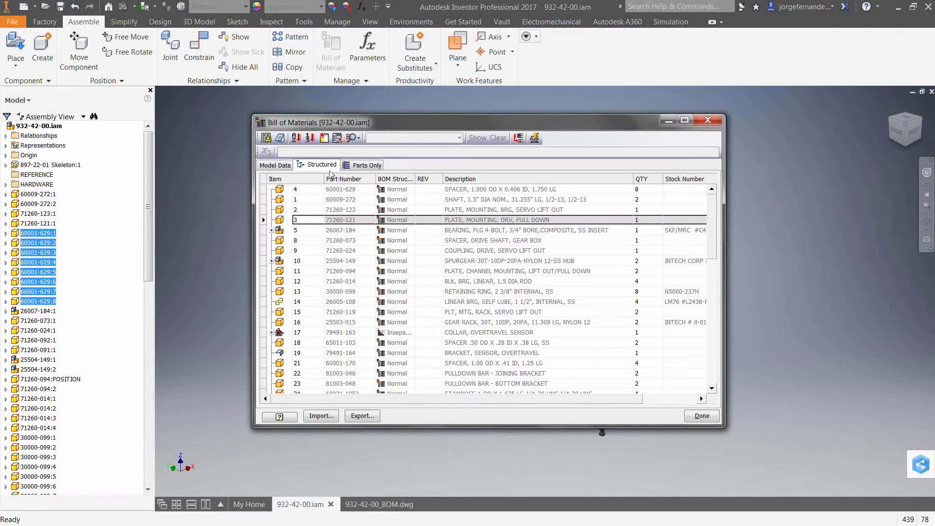
- Add the Material property as a column between BOM Structure and REV in the Structured view
left_click(324, 138)
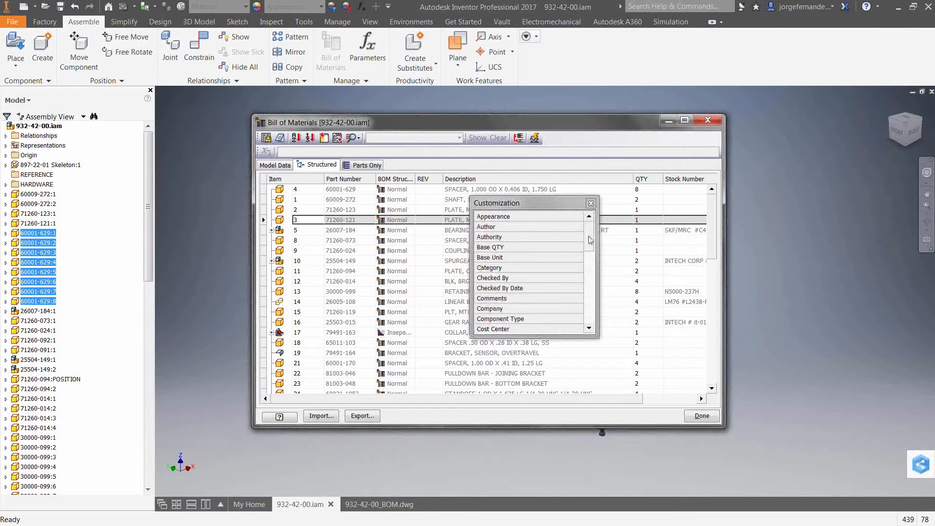
left_click_drag(589, 242, 591, 318)
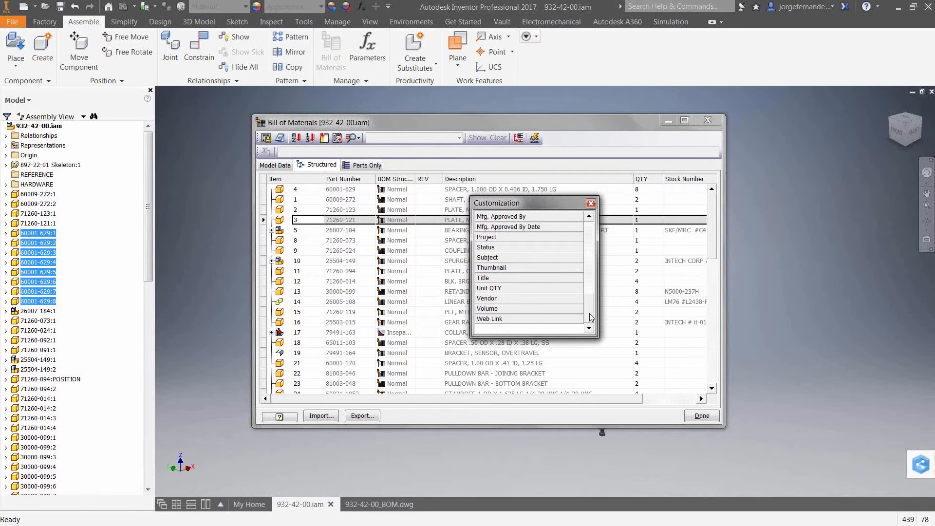
left_click_drag(590, 314, 590, 294)
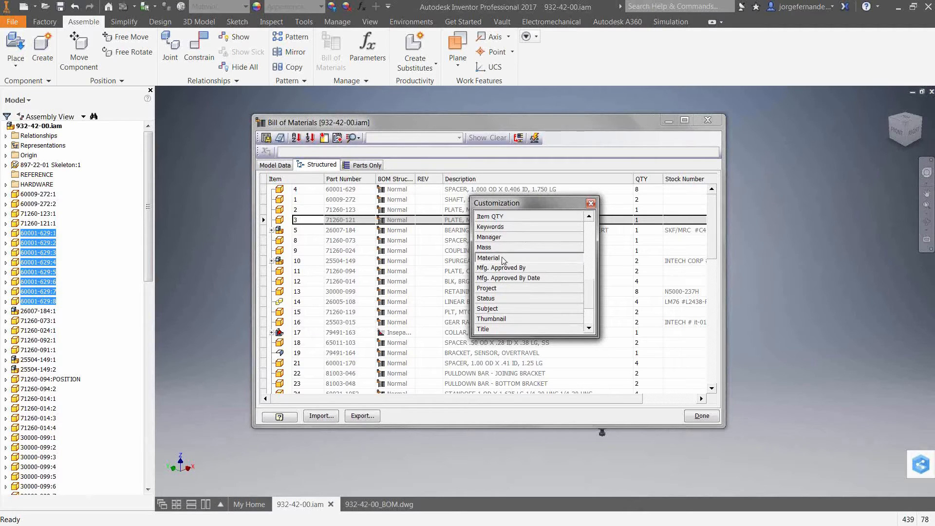
left_click_drag(508, 260, 424, 188)
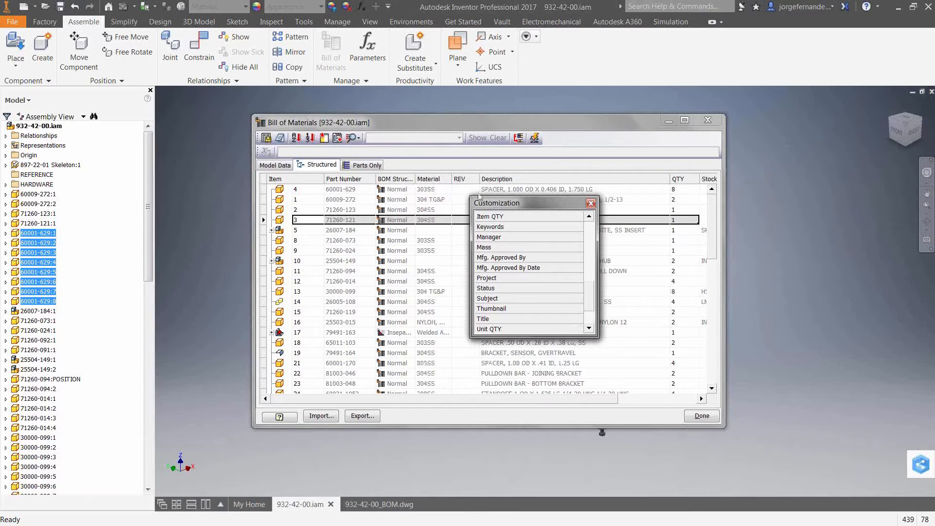
- Remove the REV column from the Structured view and close the column customization list
left_click_drag(520, 207, 593, 210)
scroll(437, 184, "down", 1)
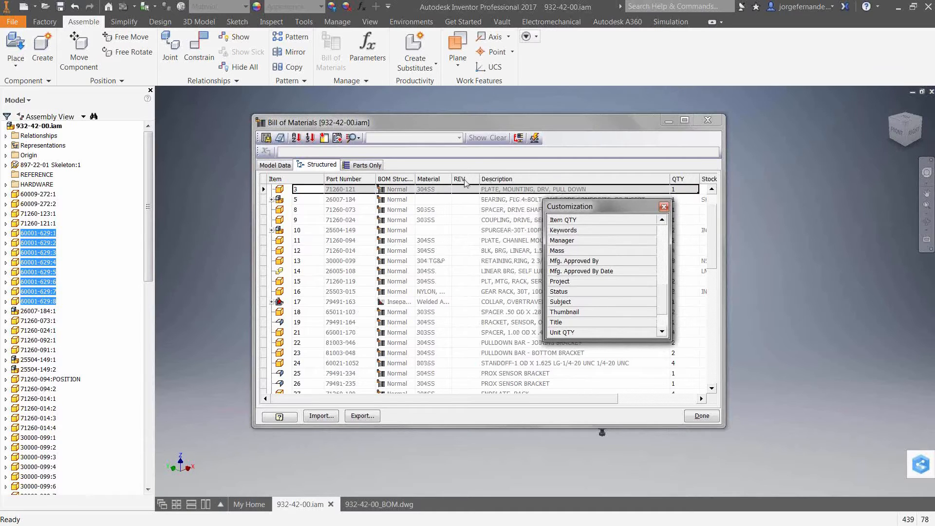
left_click_drag(466, 183, 602, 242)
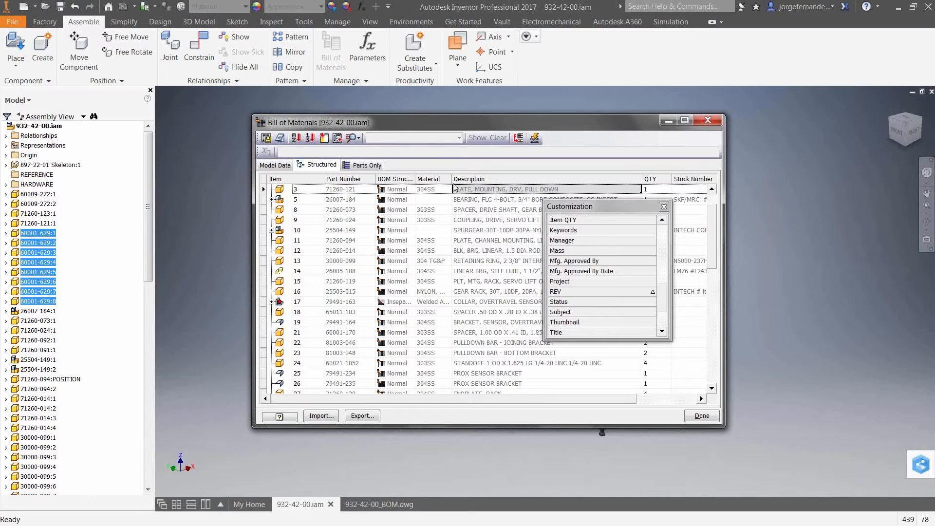
left_click(664, 207)
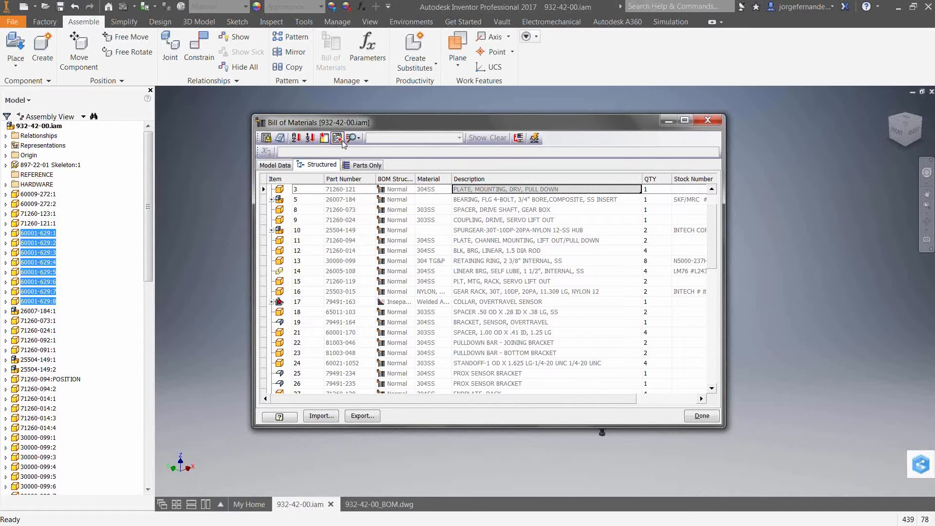
- Define a custom iProperty column named OEM with the Text data type and cancel adding it
left_click(337, 139)
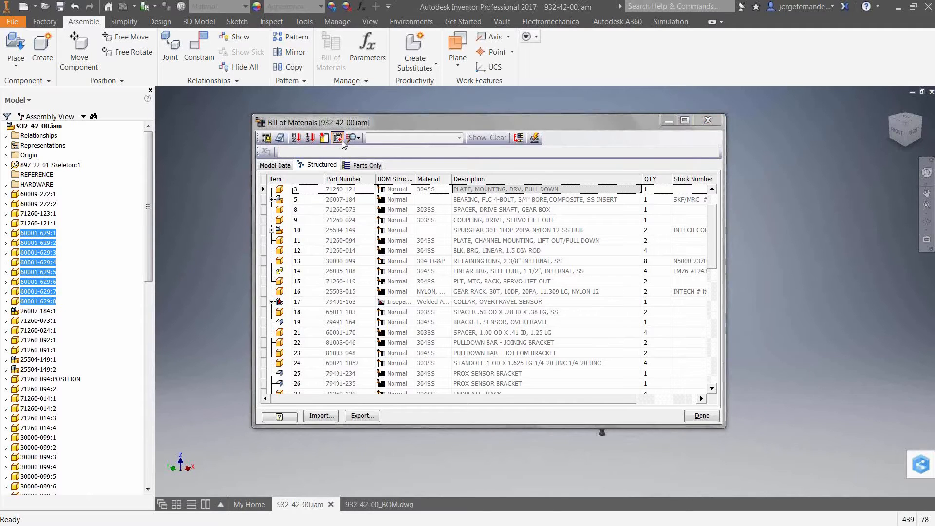
left_click(149, 64)
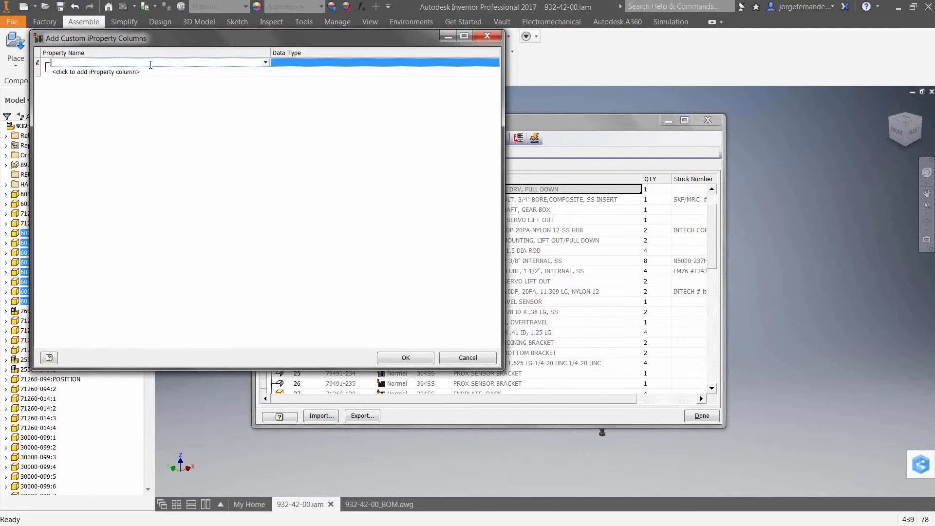
type("OEM")
left_click(297, 64)
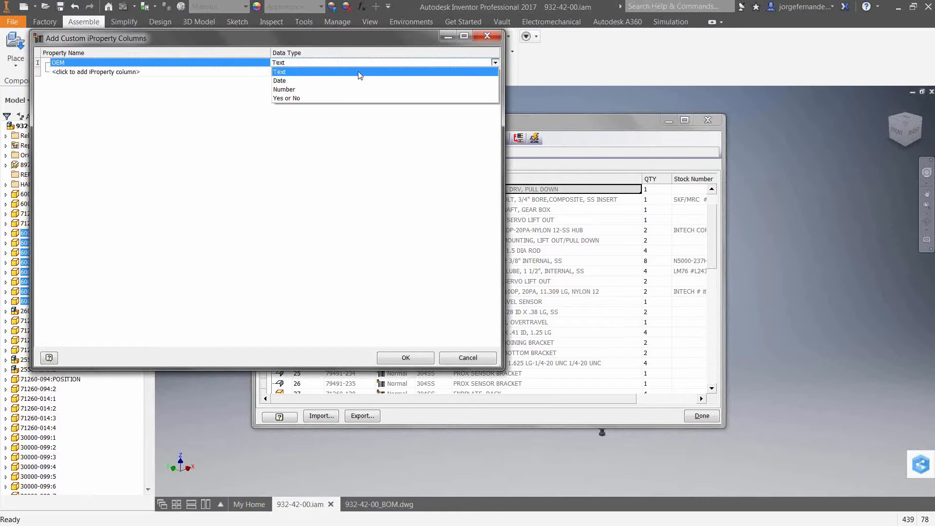
left_click(300, 73)
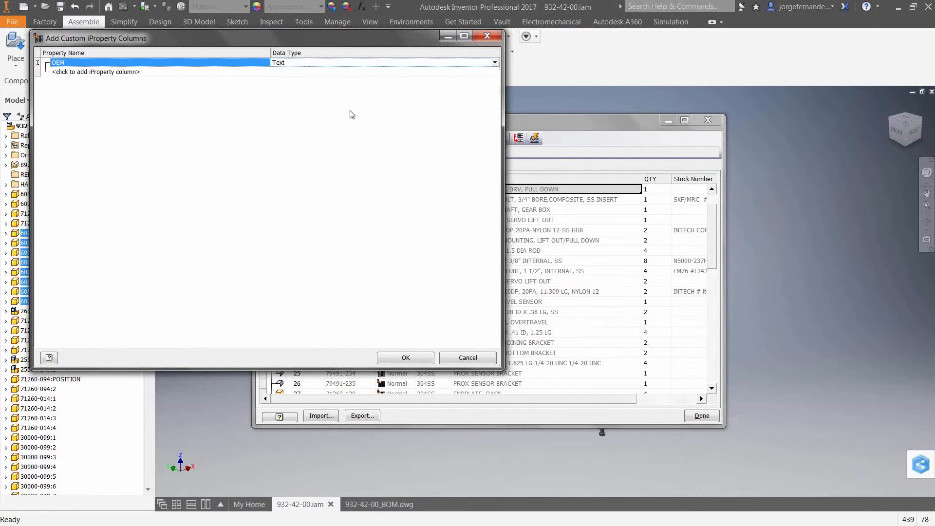
left_click(465, 358)
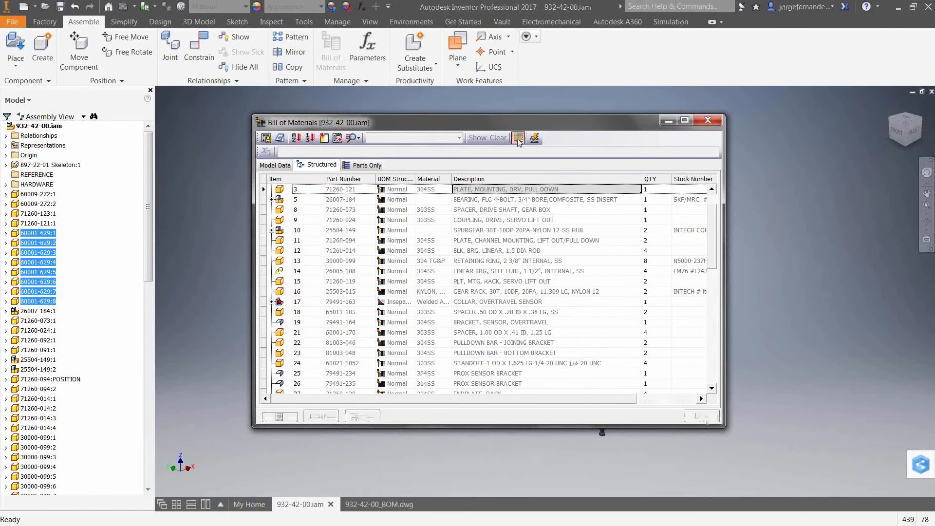
- Review the part number row merge settings and cancel without changing them
left_click(518, 138)
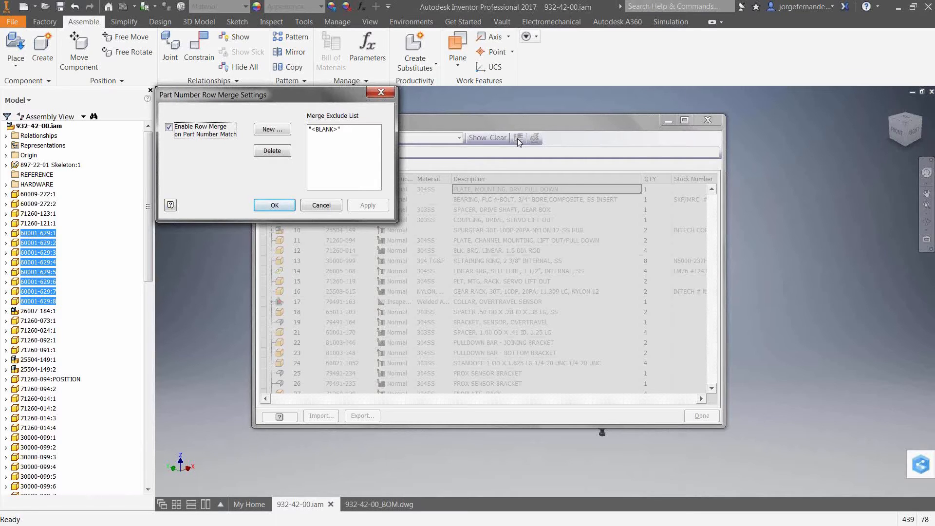
left_click(325, 207)
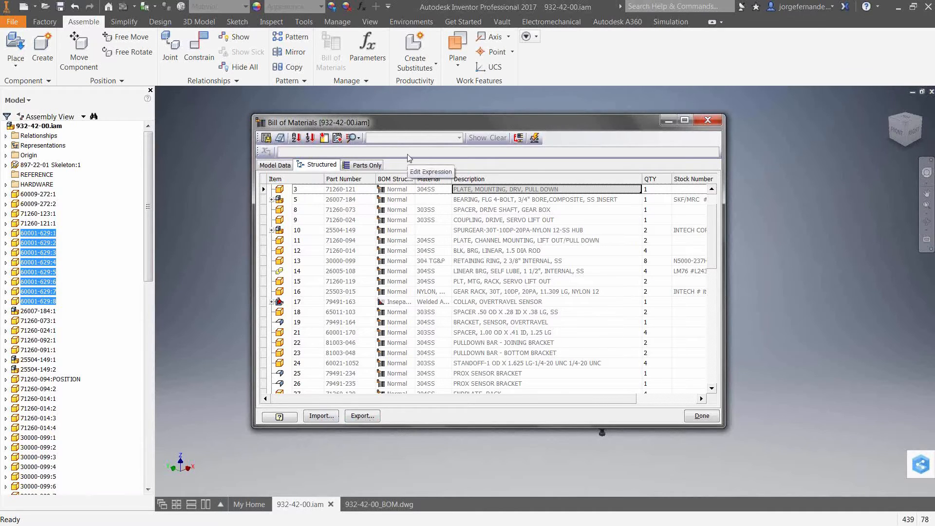
- Set the BOM structure of item 147, the Copy of 50003-217 assembly, to Purchased
left_click(402, 326)
scroll(401, 327, "down", 1)
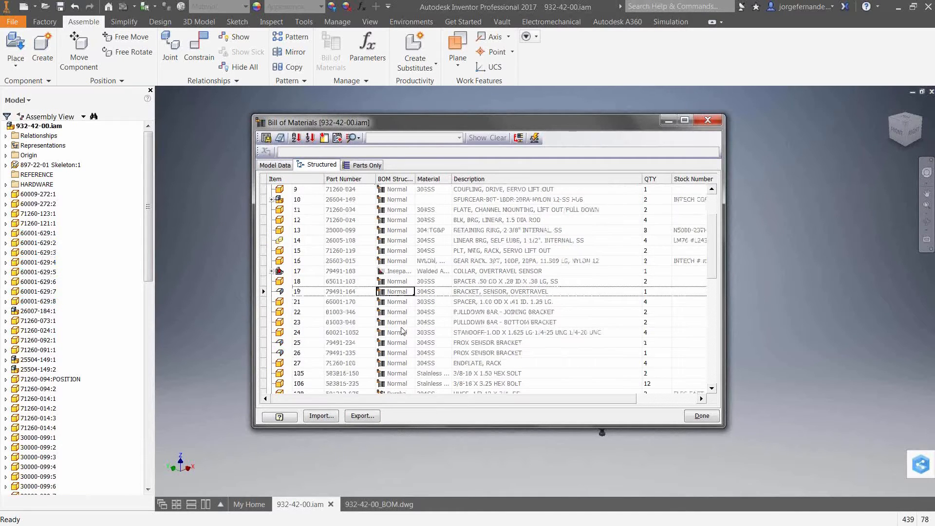
scroll(402, 332, "down", 10)
left_click(398, 312)
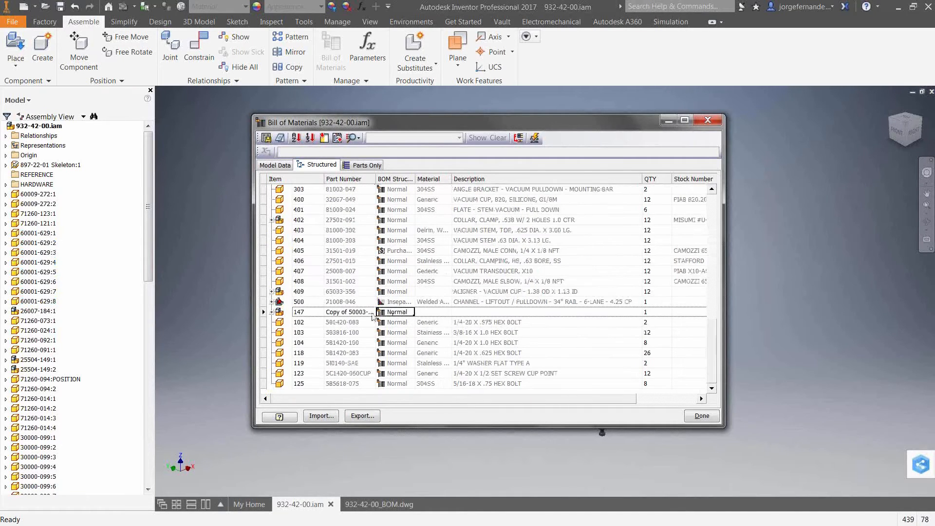
left_click(407, 314)
left_click(411, 312)
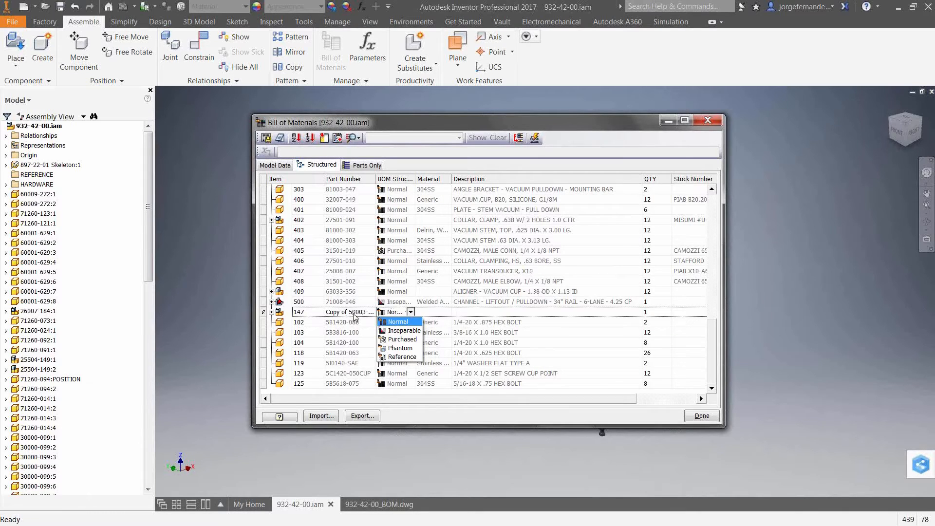
left_click(411, 340)
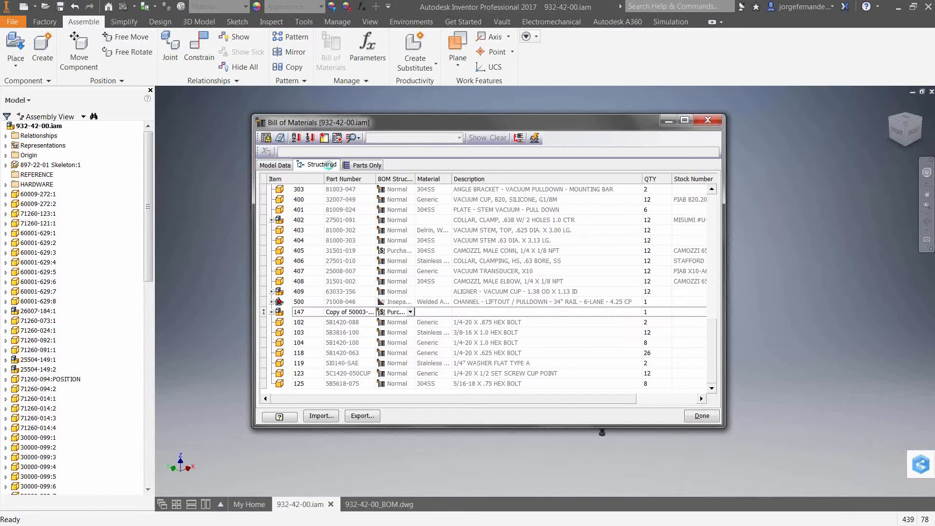
- Check the Copy of 50003-217 assembly's BOM structure in the Model Data view and its entry in the Parts Only view
left_click(284, 166)
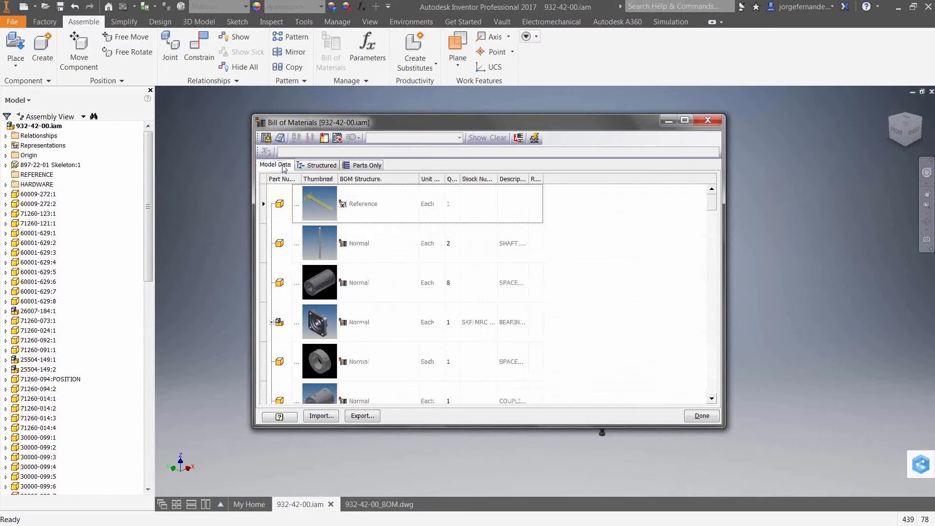
left_click_drag(713, 200, 713, 393)
left_click(383, 366)
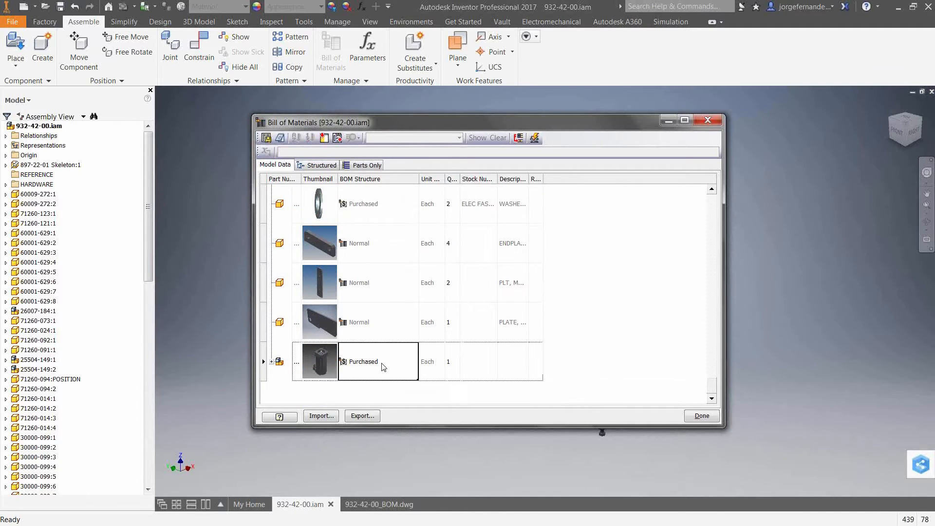
left_click(383, 366)
left_click(414, 363)
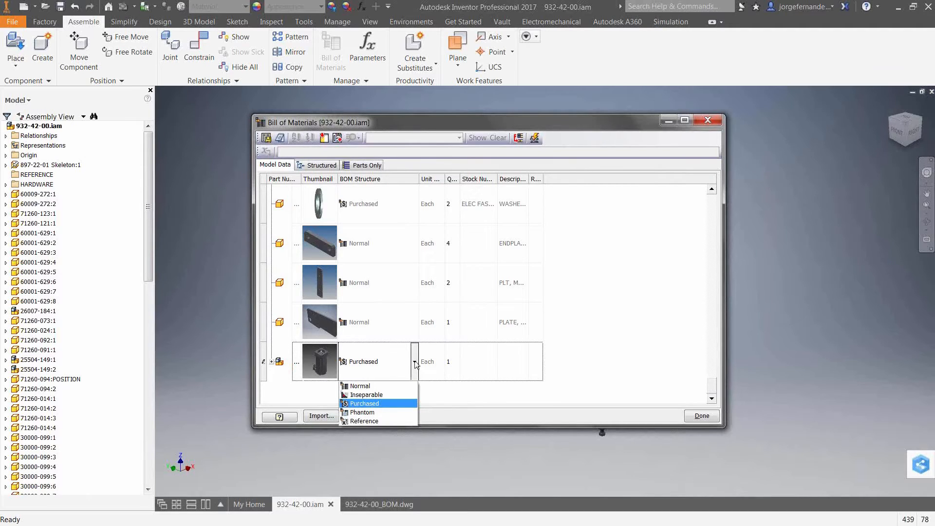
left_click(415, 363)
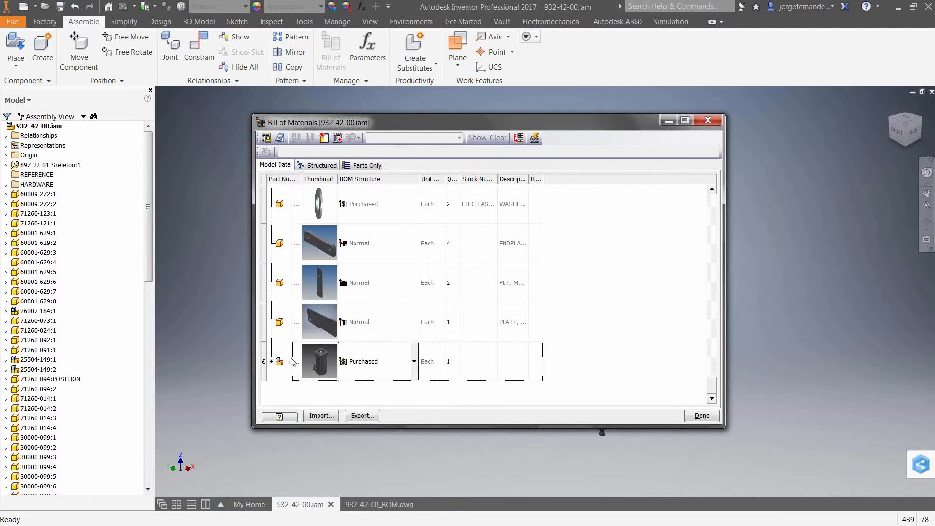
left_click(367, 165)
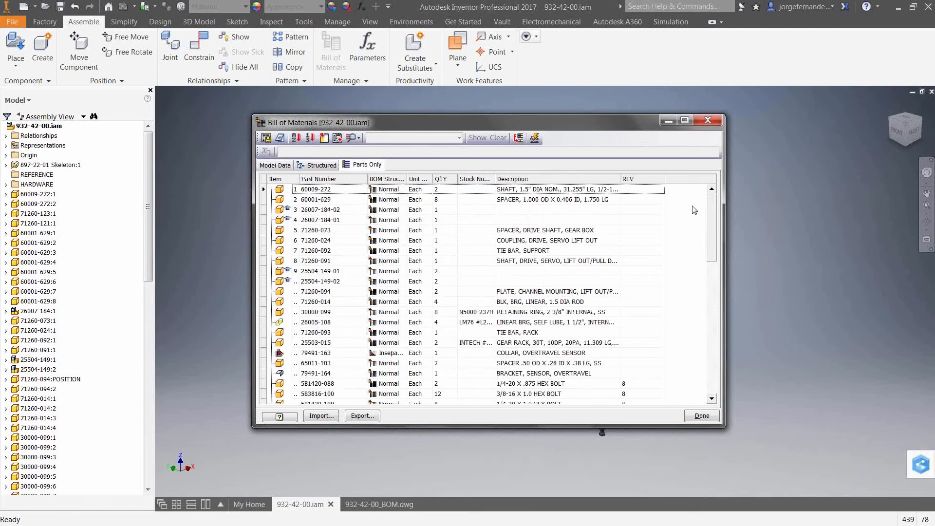
left_click_drag(714, 210, 721, 362)
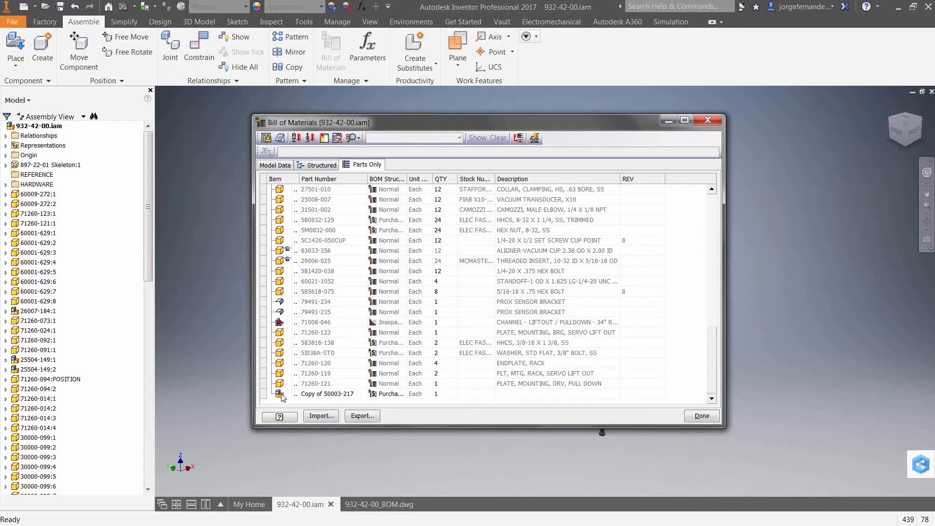
- Set the Copy of 50003-217 assembly's BOM structure to Reference in the Model Data view
left_click(275, 168)
left_click(400, 376)
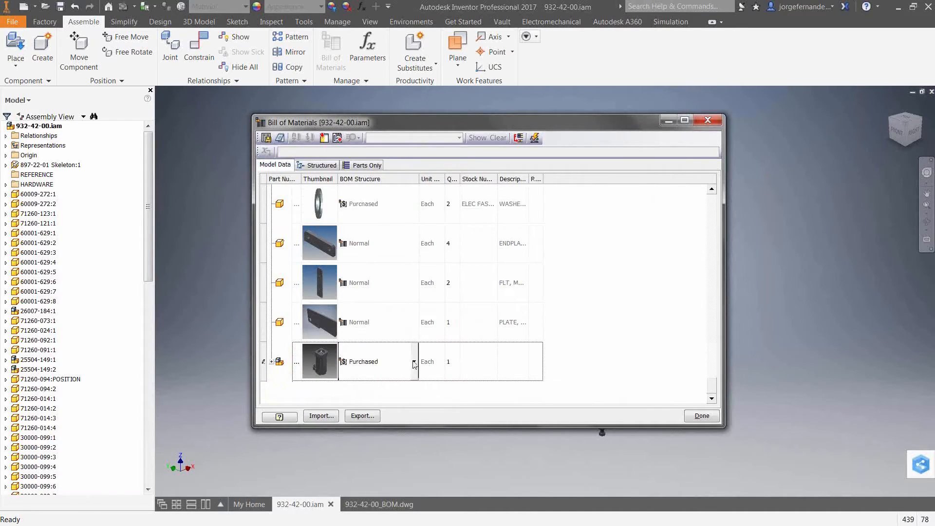
left_click(413, 363)
left_click(366, 422)
left_click(488, 392)
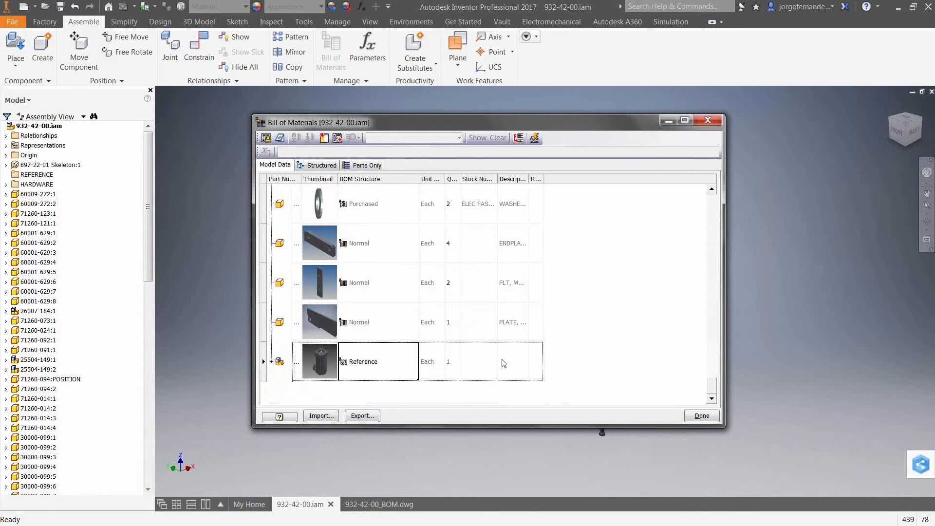
- Check the end of the Parts Only list for the Copy of 50003-217 assembly and close the Bill of Materials
left_click(353, 166)
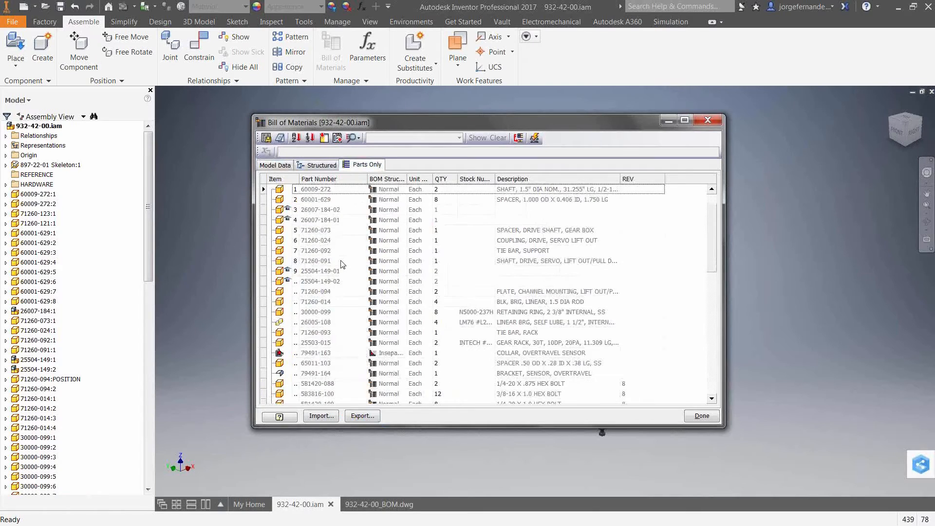
scroll(342, 263, "down", 10)
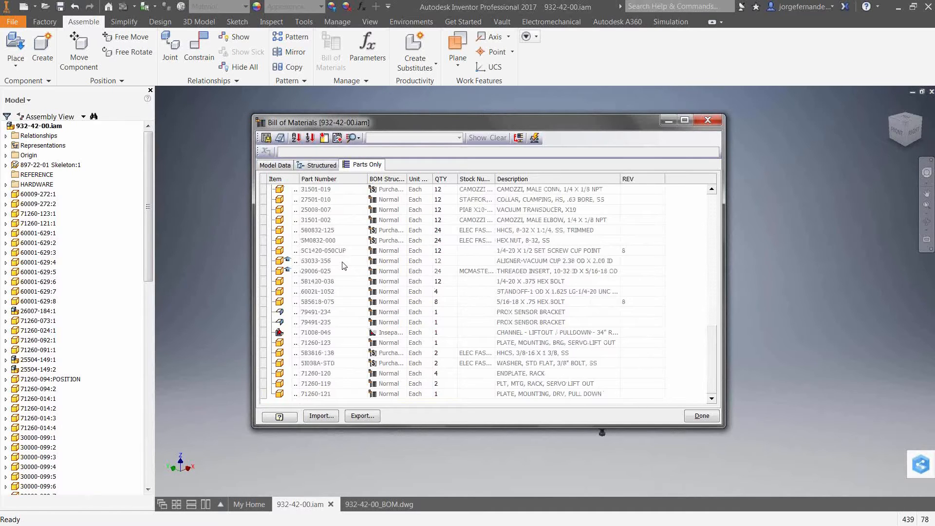
left_click(702, 418)
- Switch to the 932-42-00_BOM.dwg drawing and inspect how its views display the reference assembly
left_click(390, 504)
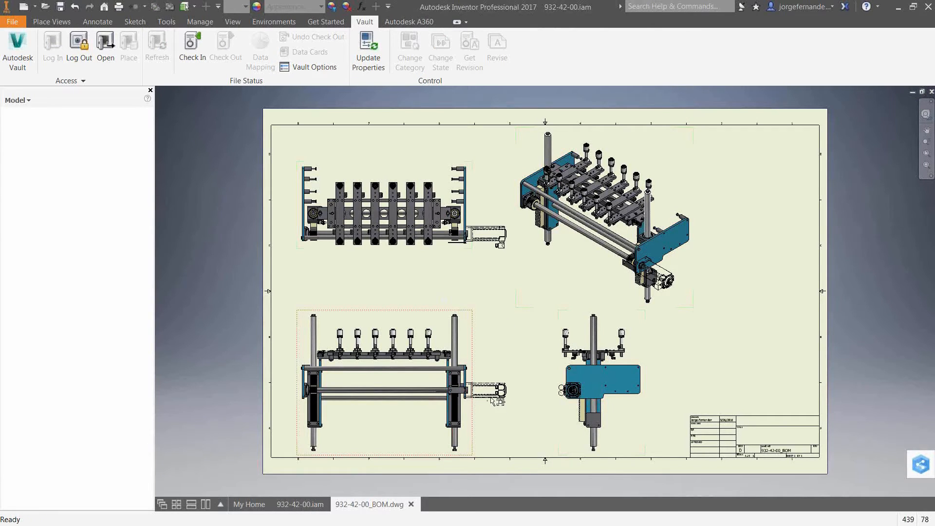
scroll(495, 398, "down", 4)
scroll(472, 387, "up", 3)
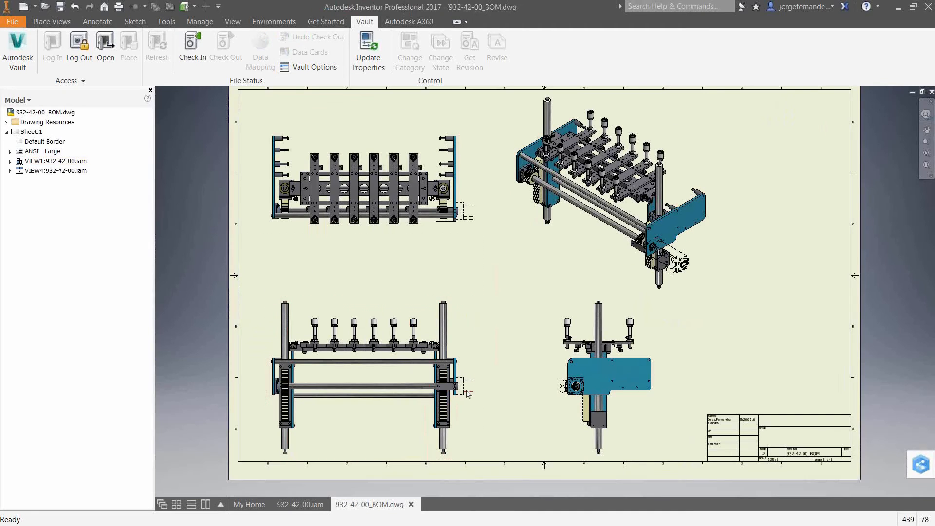
- Set the reference data margin of the front view (VIEW1) to 5 in its model state settings
scroll(467, 394, "down", 3)
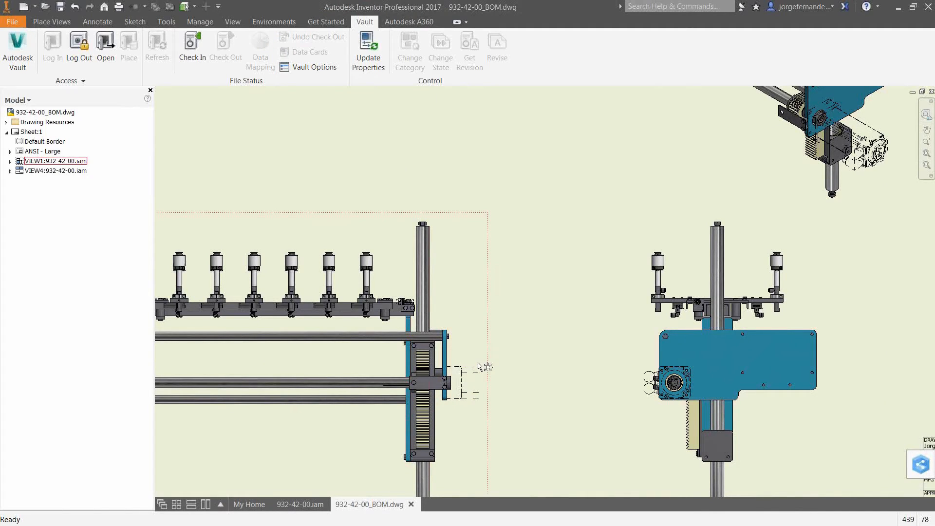
double_click(465, 310)
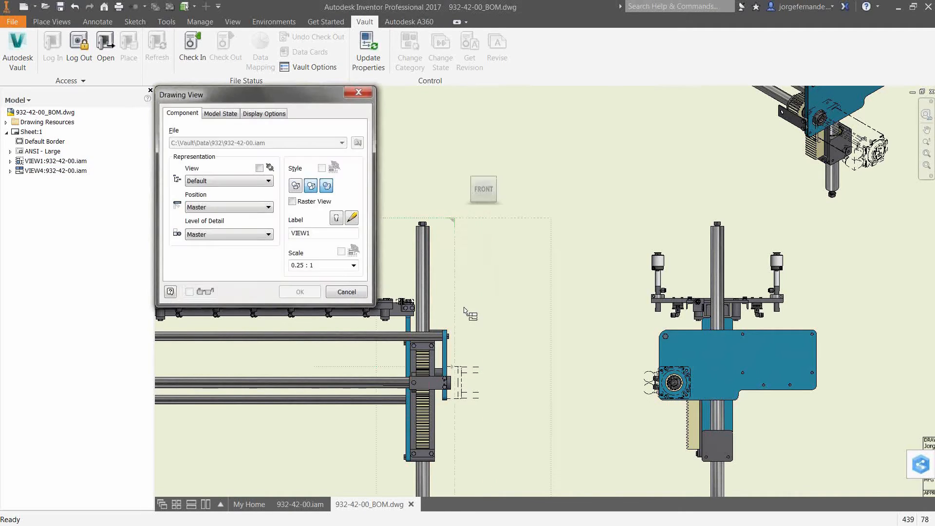
left_click(225, 116)
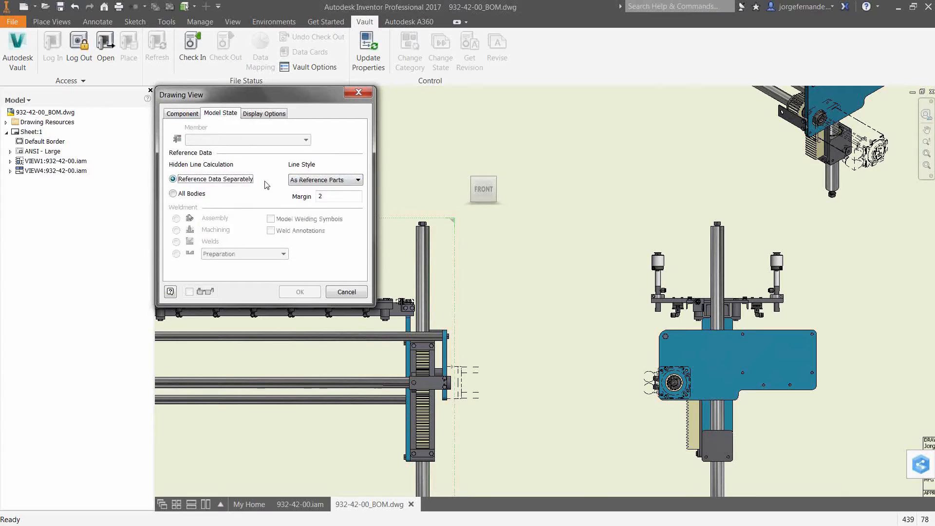
left_click(331, 198)
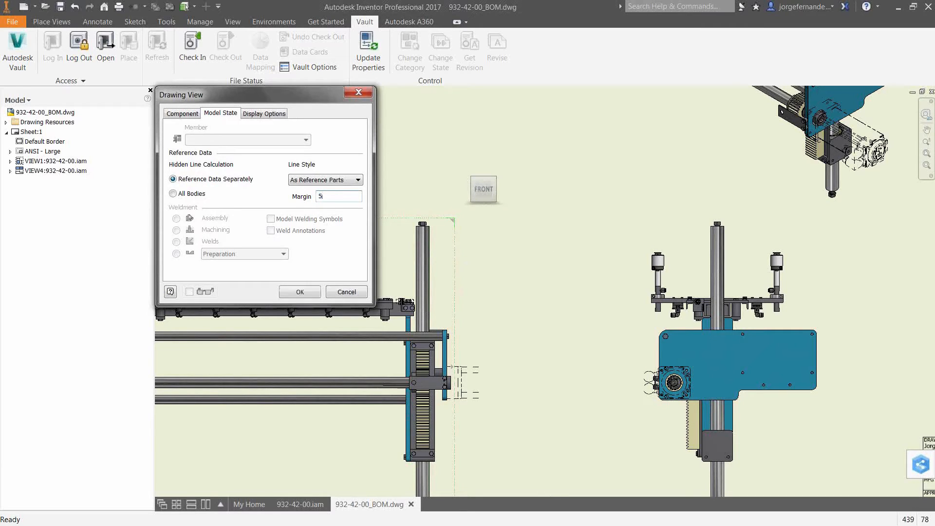
left_click(312, 292)
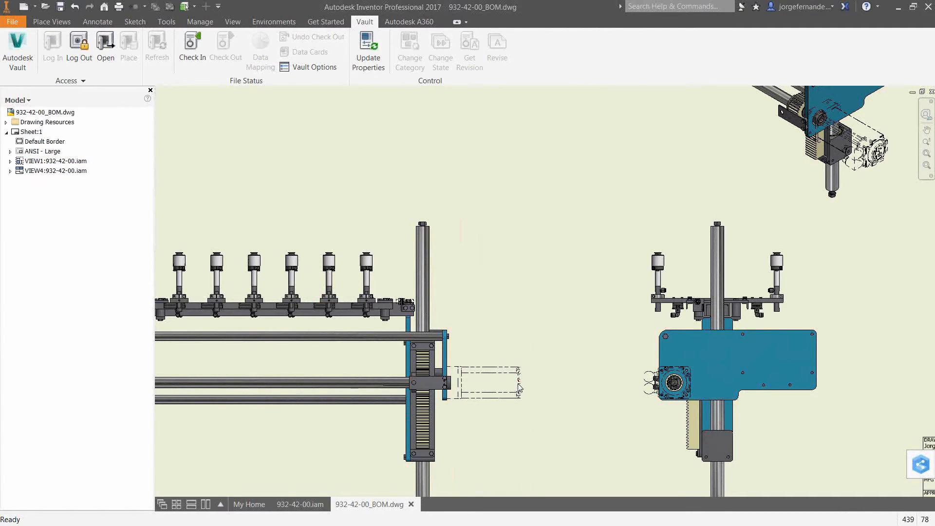
- Set the reference data margin of the front view (VIEW1) to 8 so its reference motor displays completely
double_click(504, 336)
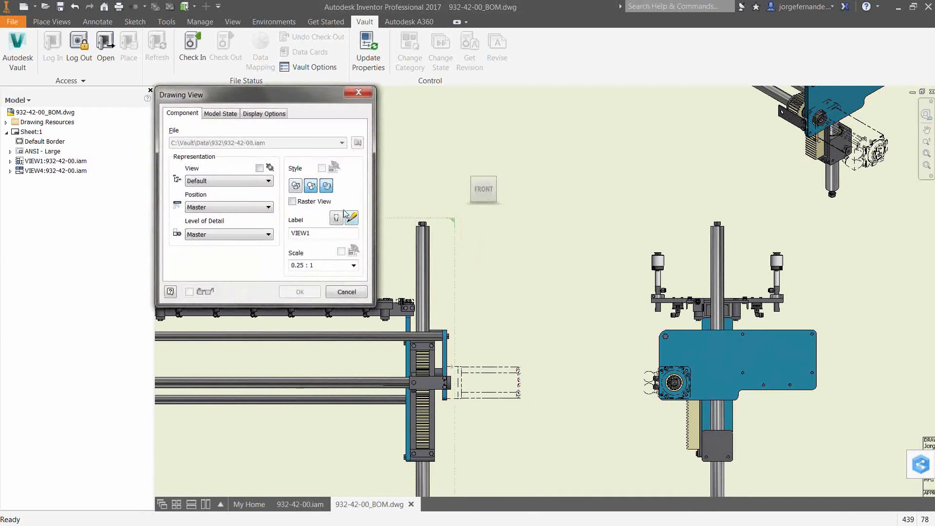
left_click(232, 116)
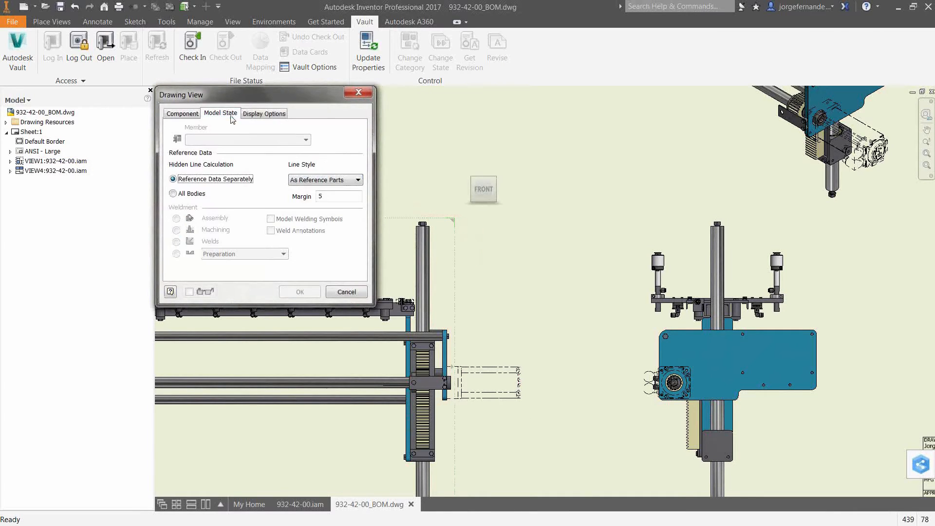
double_click(316, 196)
type("8")
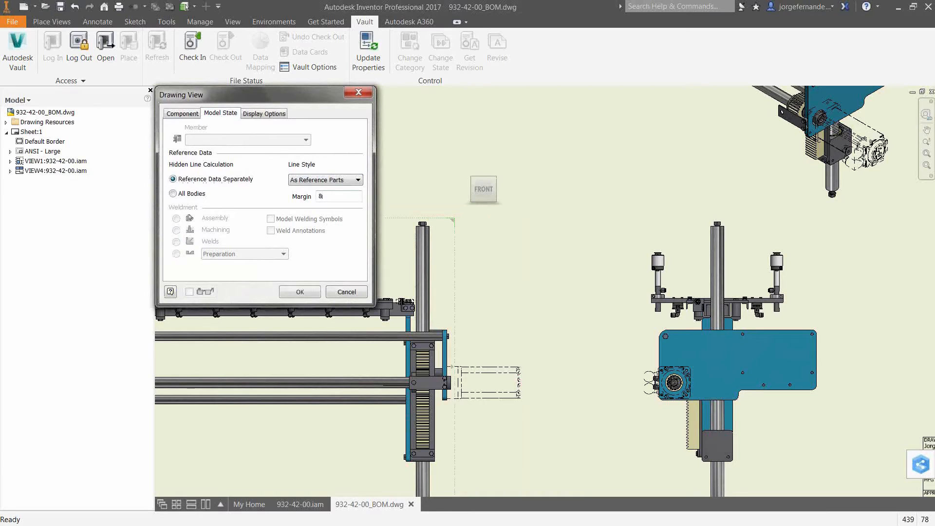
left_click(300, 292)
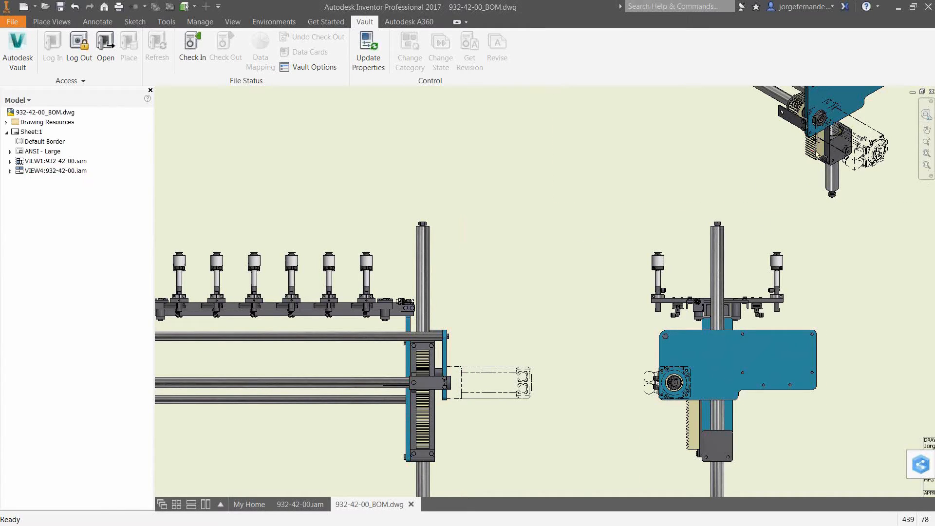
- Examine how the reference motor's lines are drawn in the isometric view and return to the full sheet
scroll(858, 114, "up", 3)
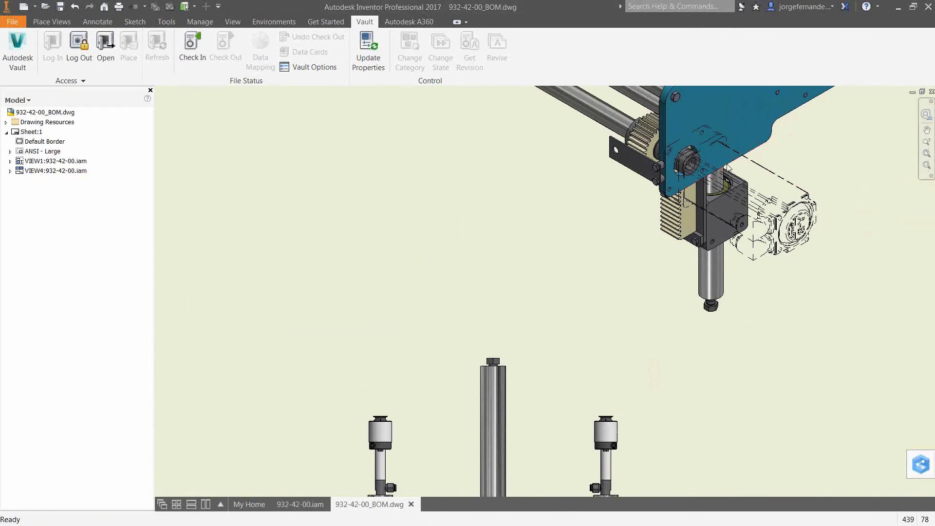
scroll(743, 166, "up", 3)
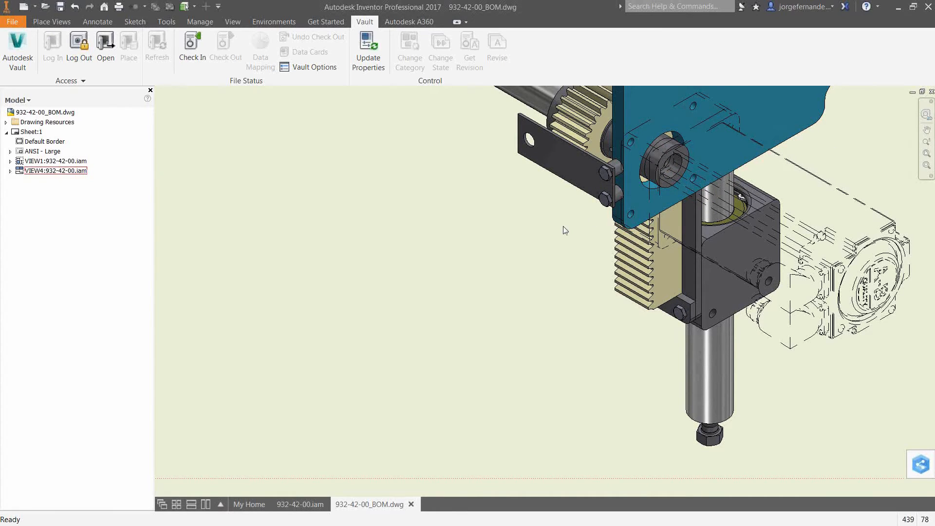
scroll(403, 288, "down", 5)
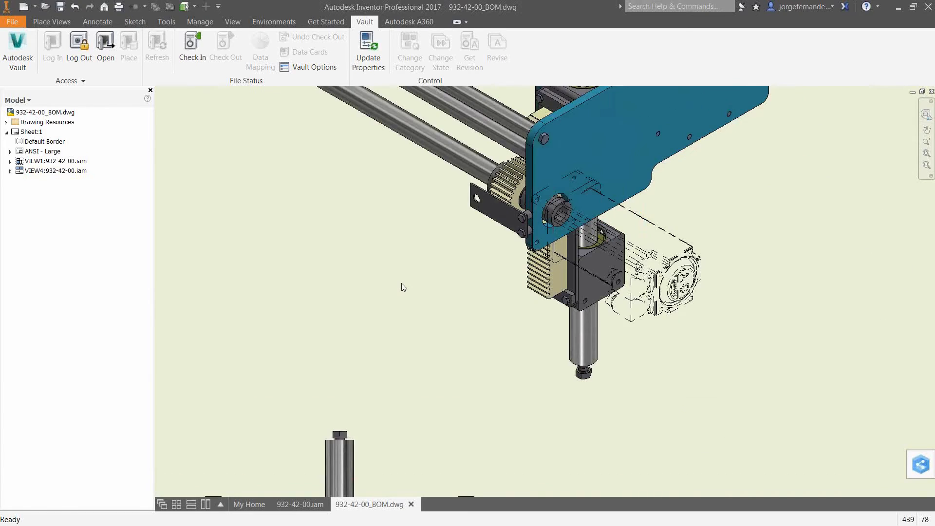
key("Home")
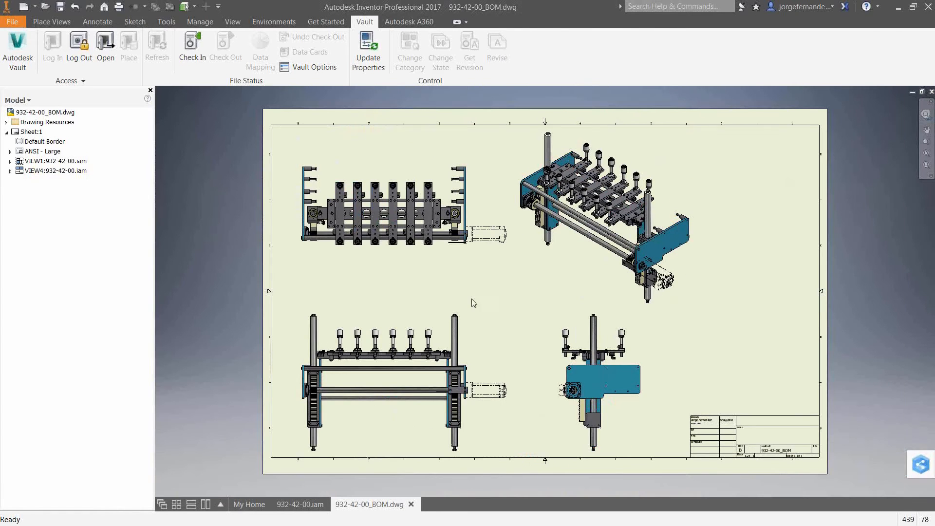
- Switch to the 932-42-00.iam assembly and open its Bill of Materials in the Model Data view
left_click(299, 505)
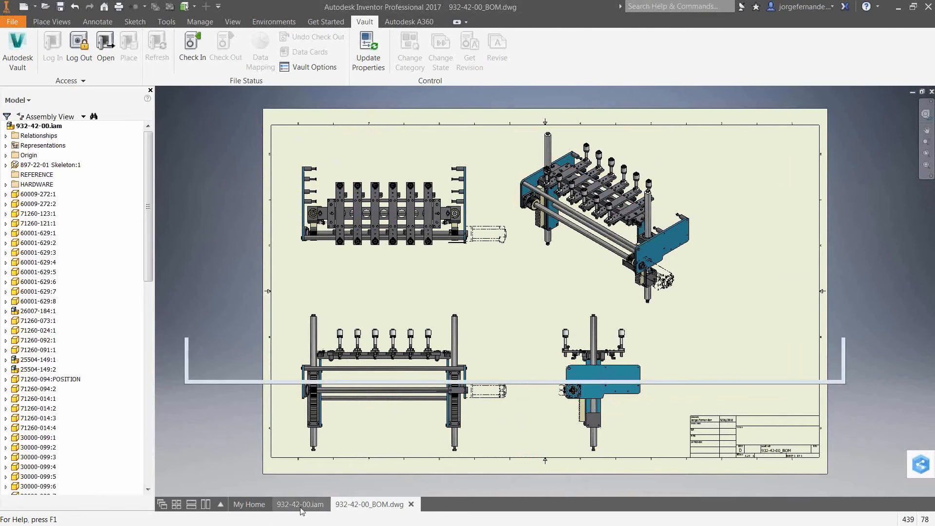
key("Home")
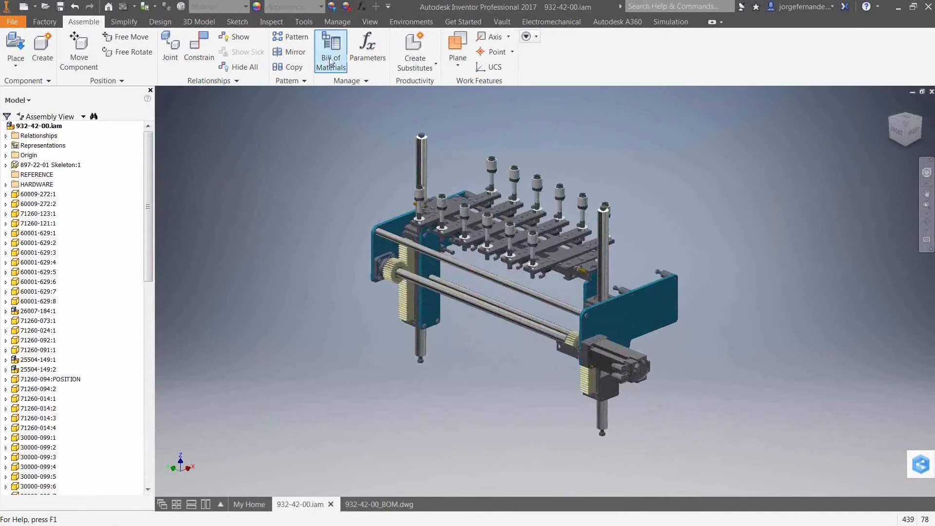
left_click(628, 368)
right_click(628, 368)
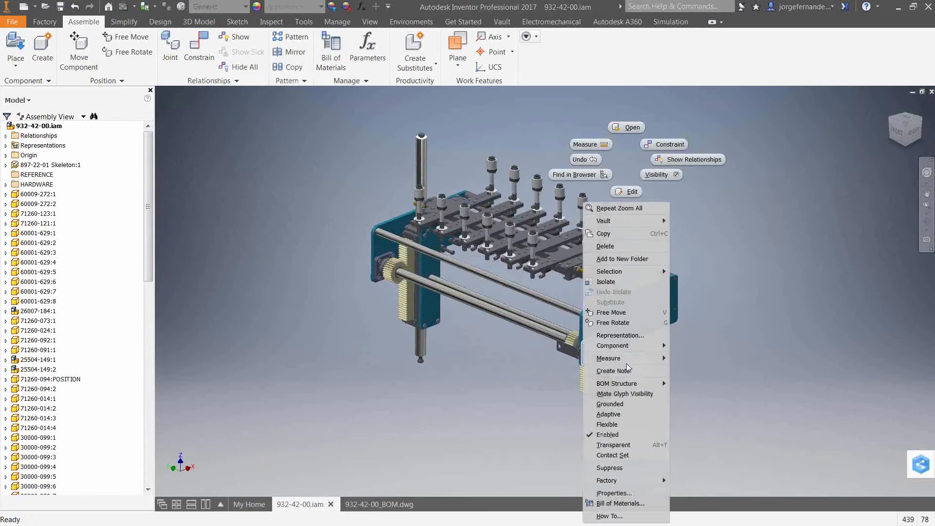
key("Escape")
left_click(336, 49)
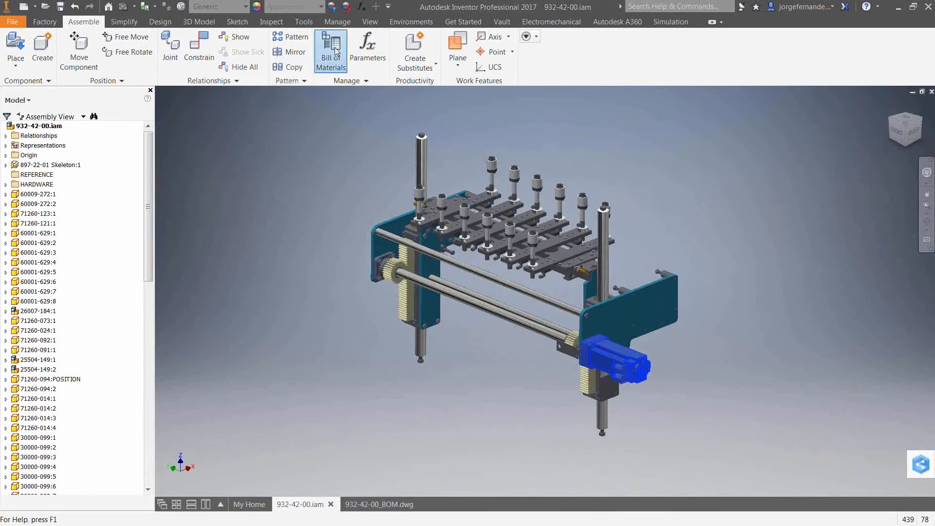
scroll(397, 356, "down", 8)
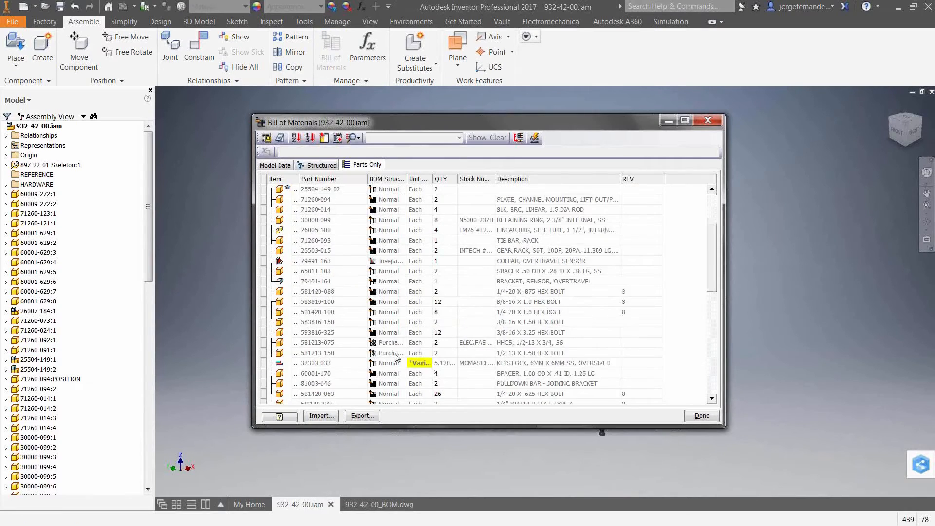
left_click(275, 165)
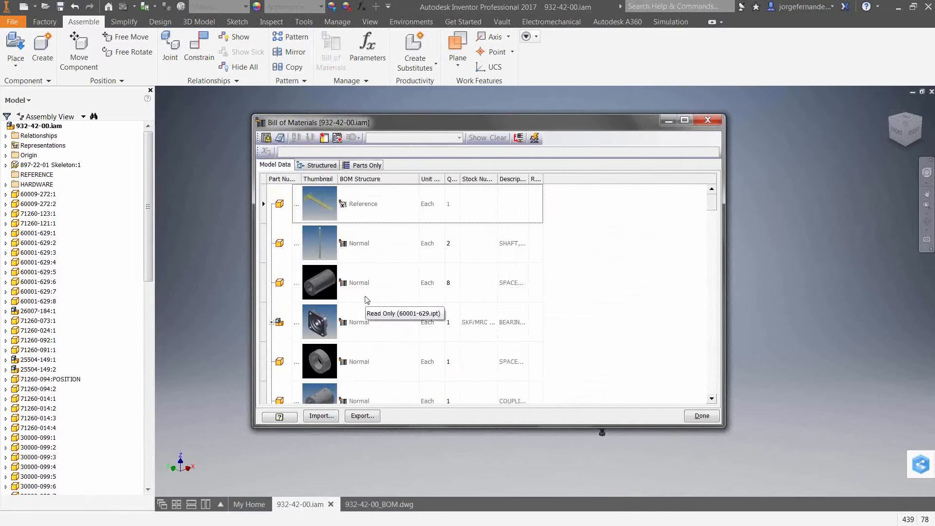
- Change the motor assembly's BOM structure to a non-reference type in the last Model Data row and close the Bill of Materials
scroll(377, 369, "down", 6)
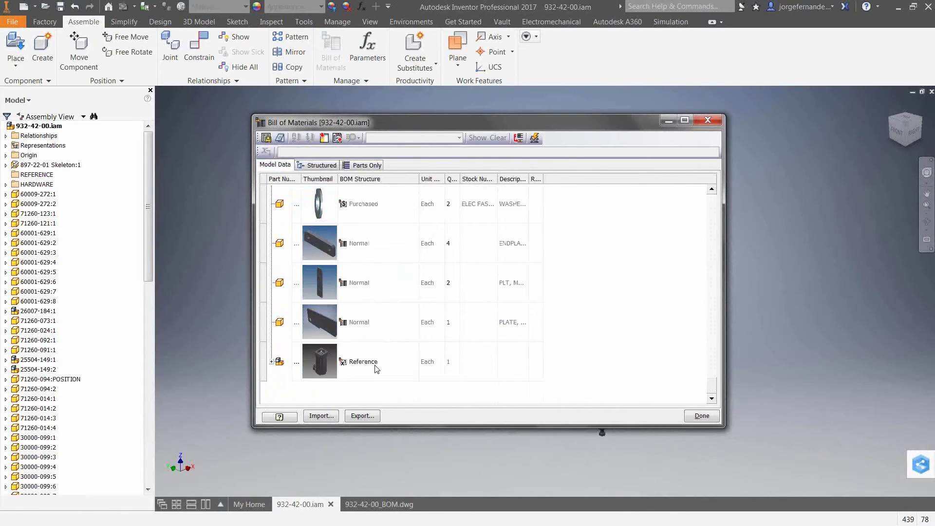
left_click(376, 369)
left_click(409, 364)
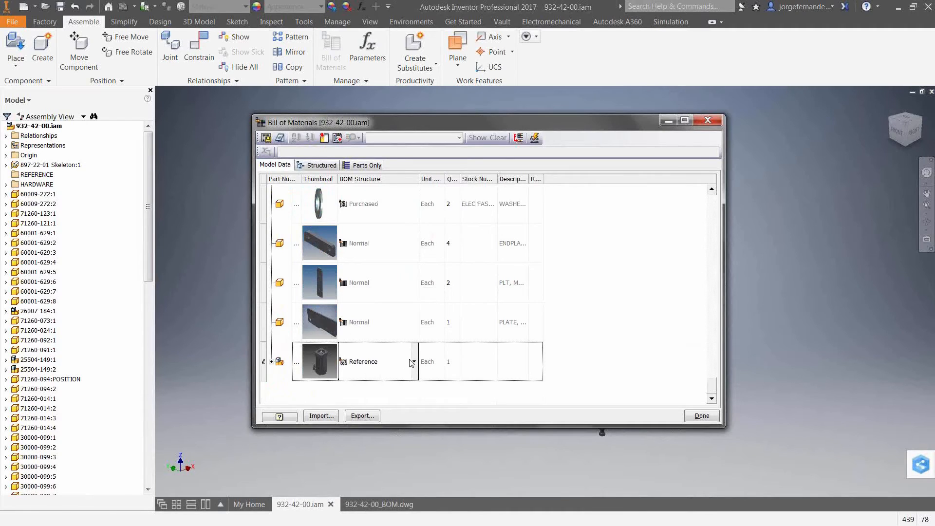
left_click(415, 363)
left_click(387, 403)
left_click(702, 416)
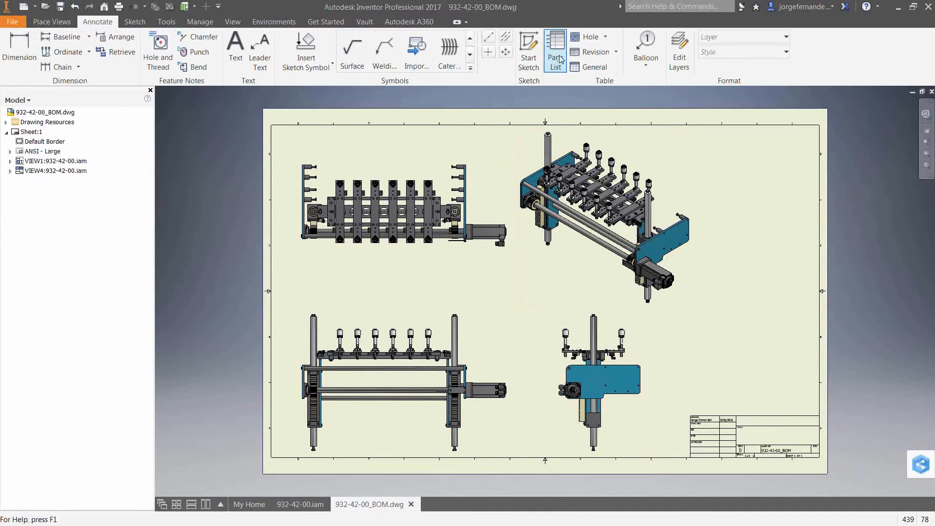
- In the 932-42-00_BOM.dwg drawing, place a Parts Only parts list of the isometric view at the sheet border's upper-right corner, with one minimum digit
left_click(559, 59)
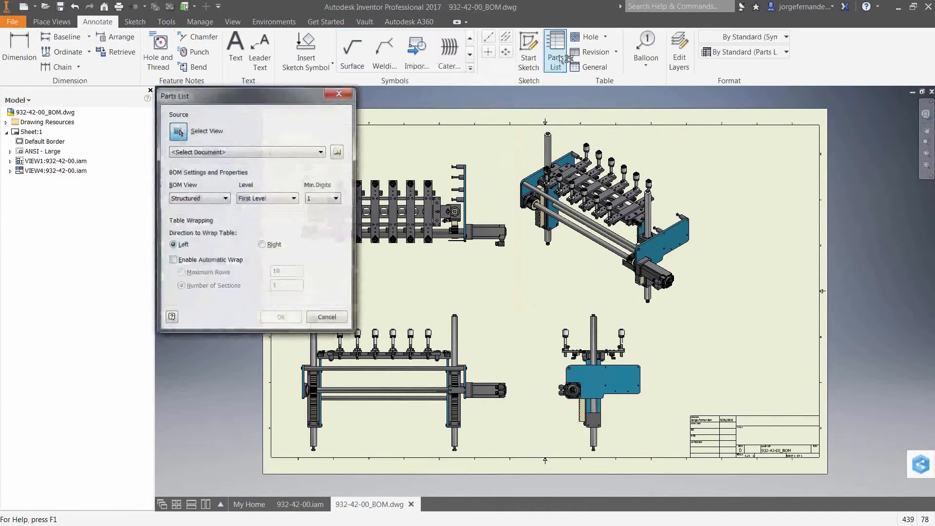
left_click(208, 199)
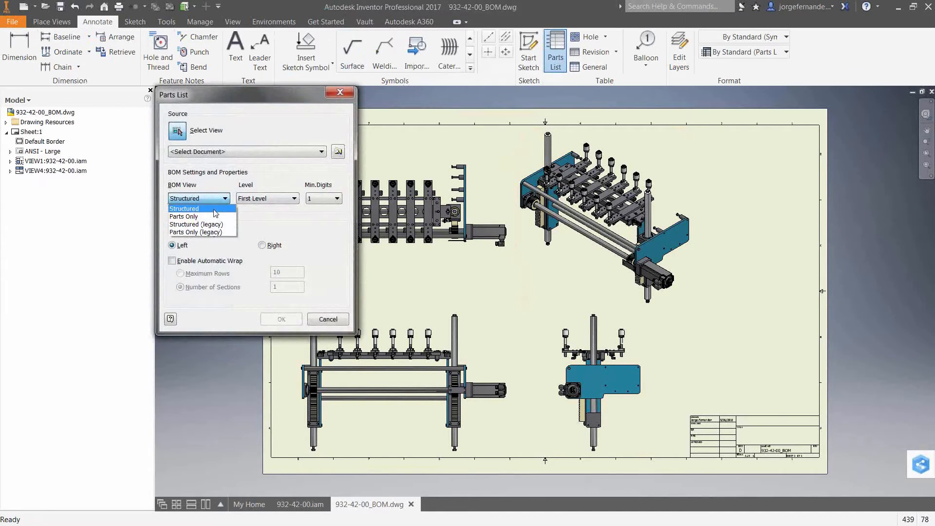
left_click(190, 217)
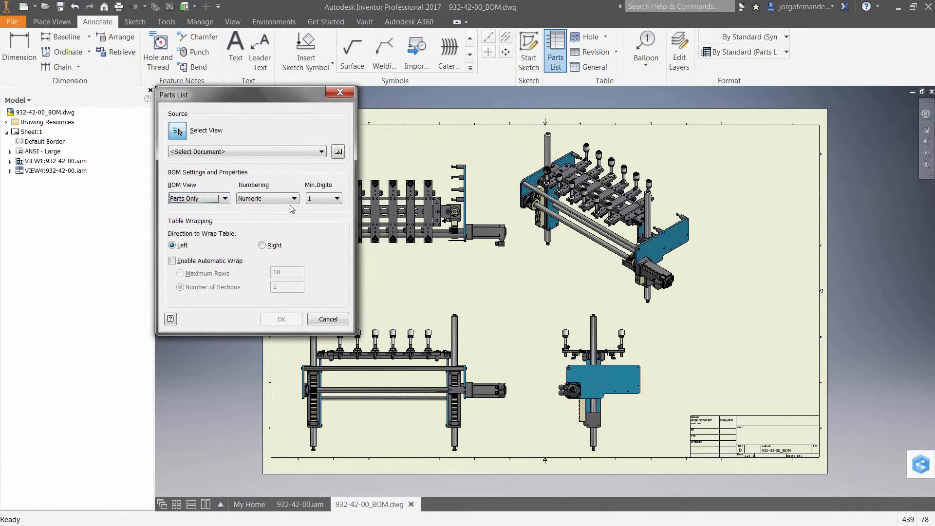
left_click(328, 201)
left_click(319, 208)
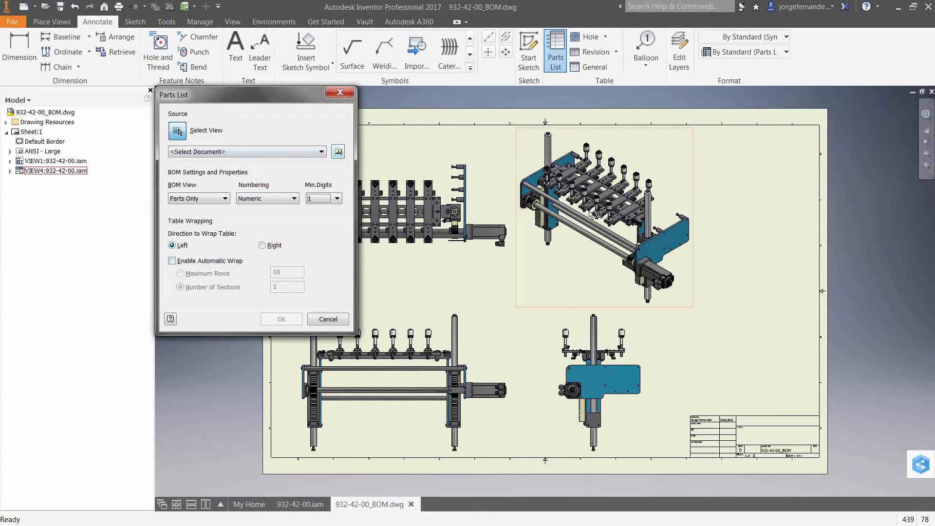
left_click(559, 273)
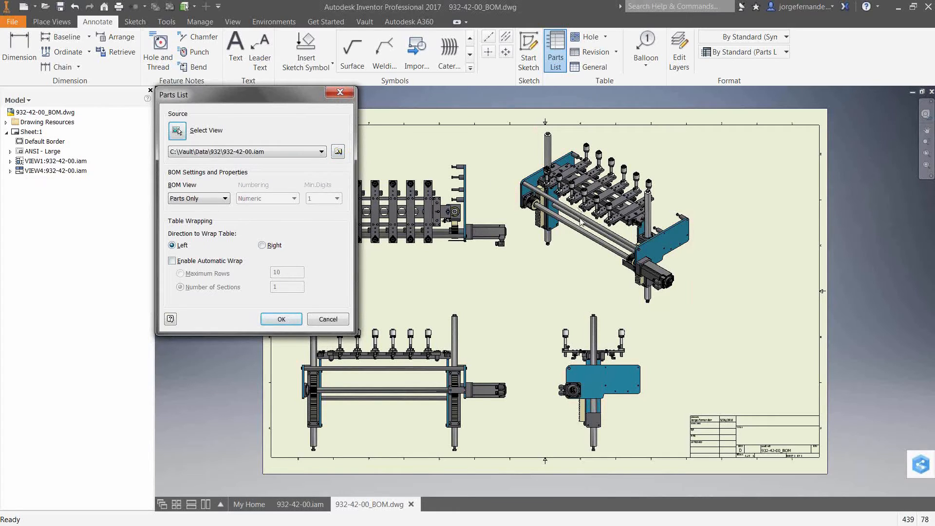
left_click(289, 322)
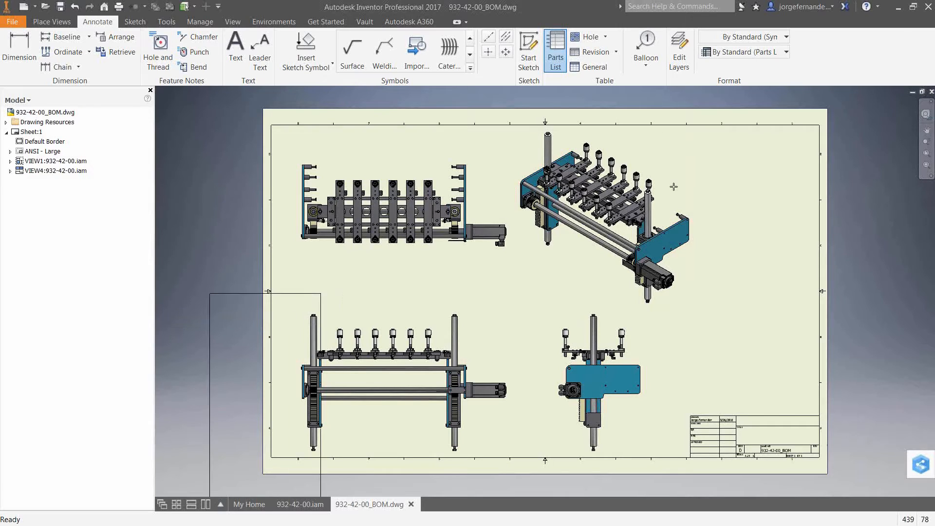
left_click(820, 129)
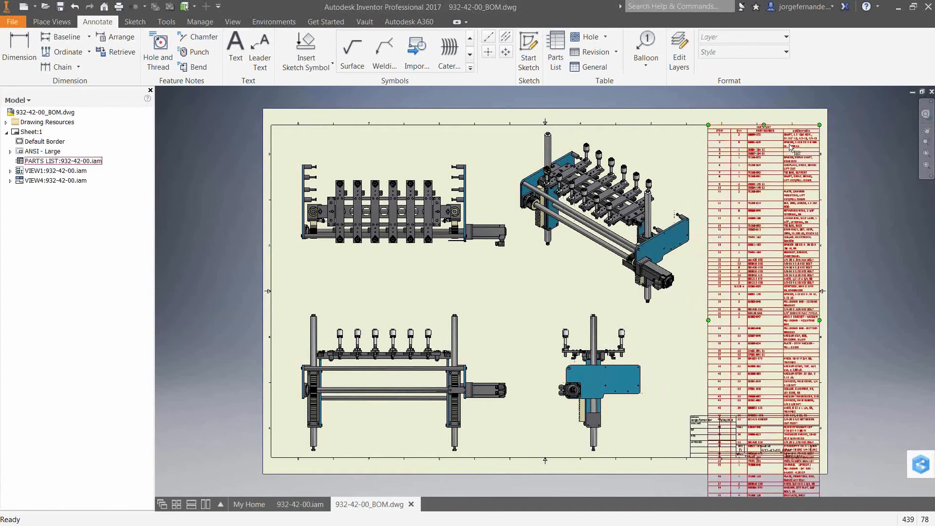
- Open the placed parts list for editing and examine its column chooser's available properties and new property option
double_click(791, 145)
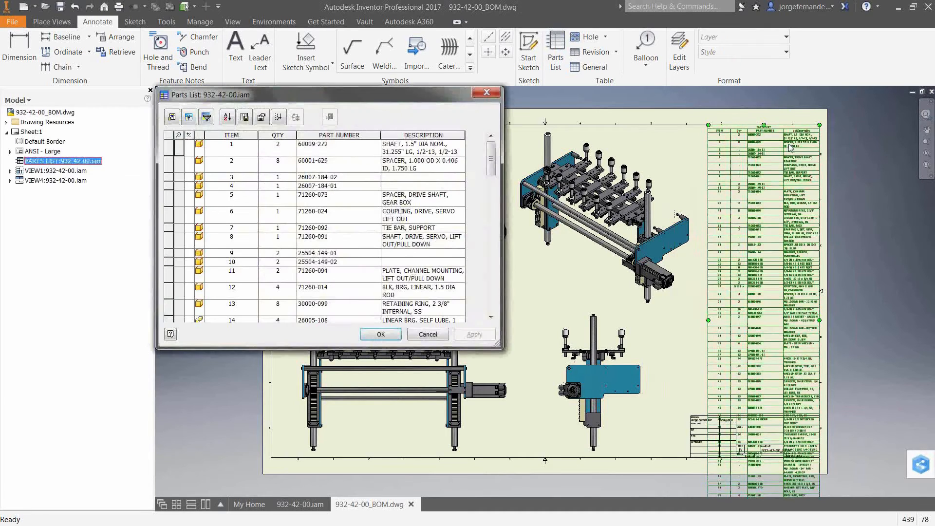
left_click(172, 118)
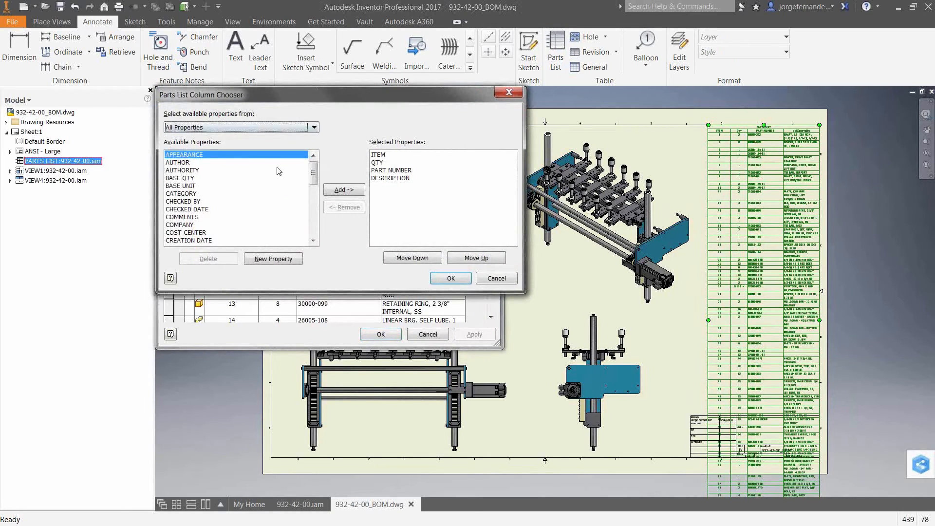
left_click(279, 262)
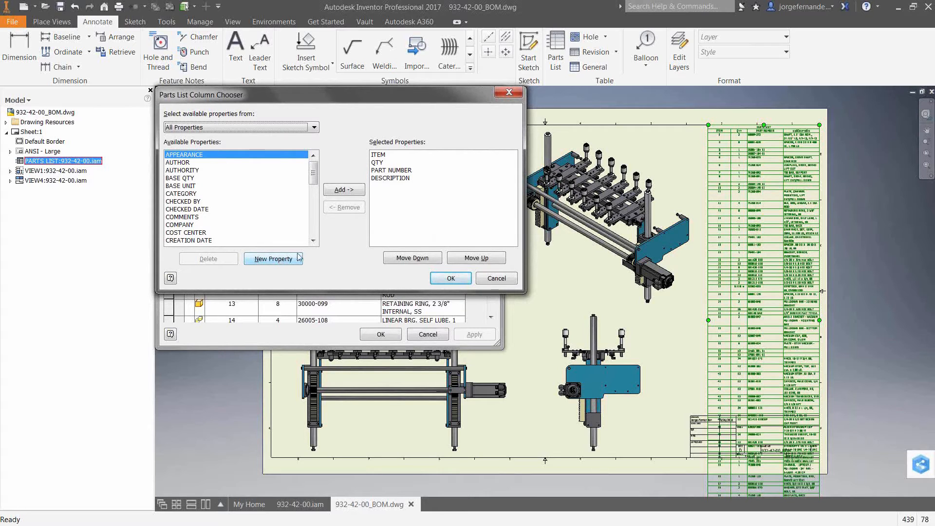
left_click(492, 279)
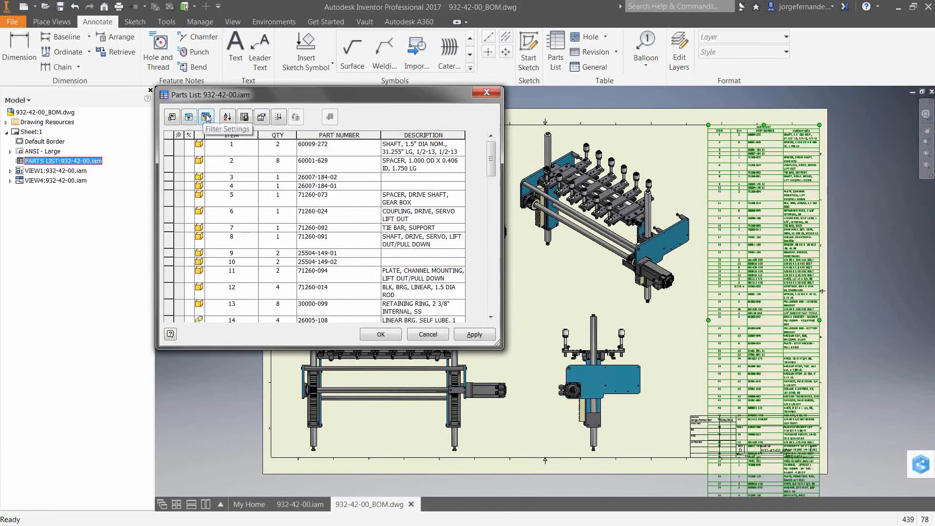
- Filter the parts list to show Purchased Items Only and accept the parts list changes
left_click(207, 117)
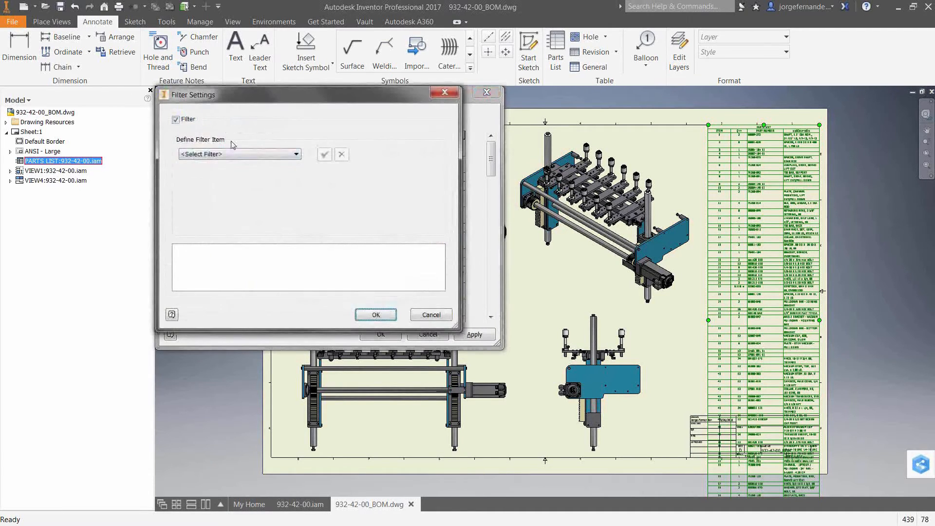
left_click(222, 156)
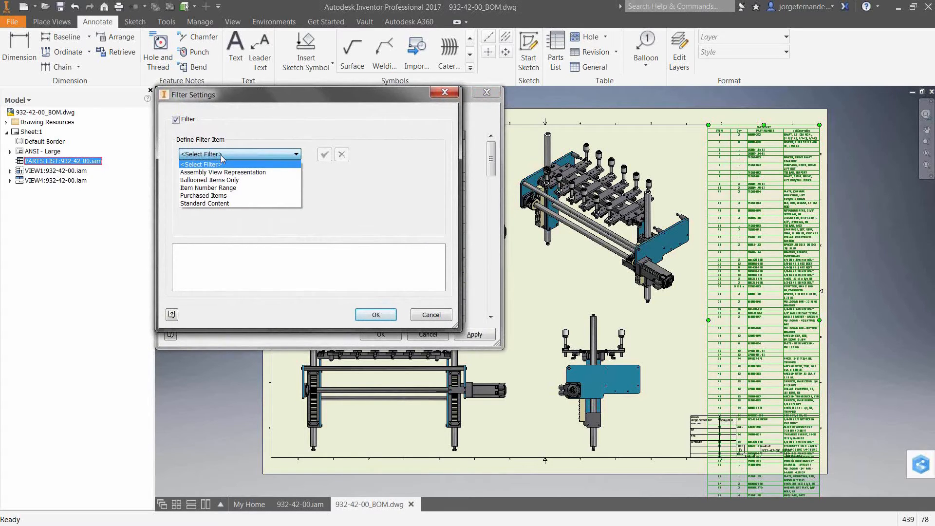
left_click(203, 196)
left_click(190, 191)
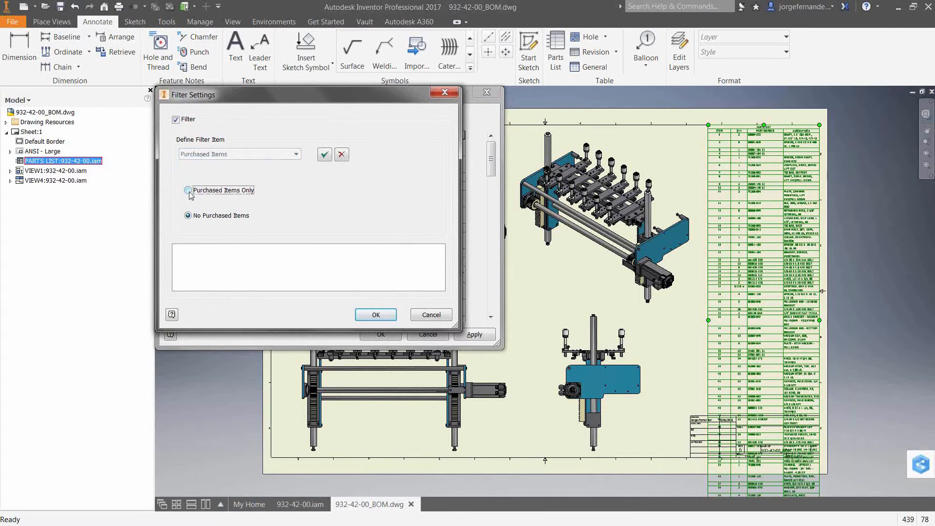
left_click(380, 316)
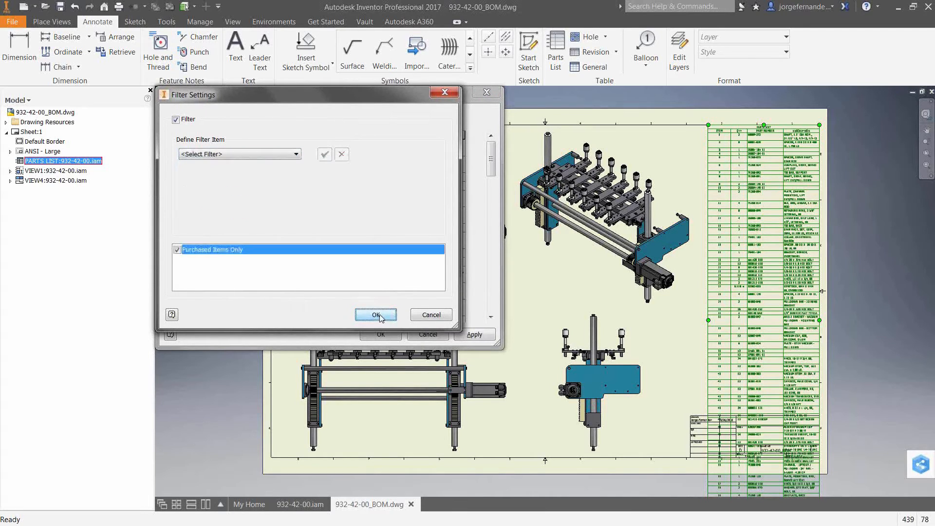
left_click(376, 316)
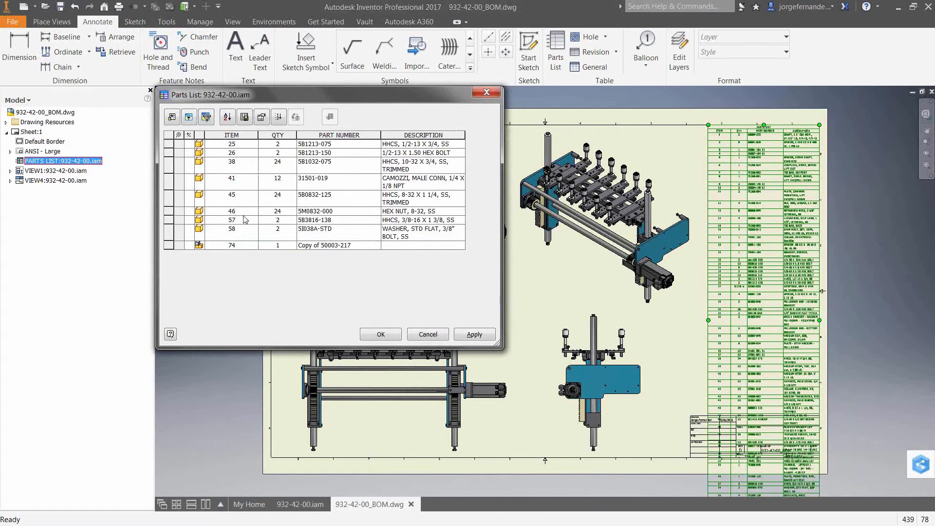
left_click(211, 246)
left_click(381, 334)
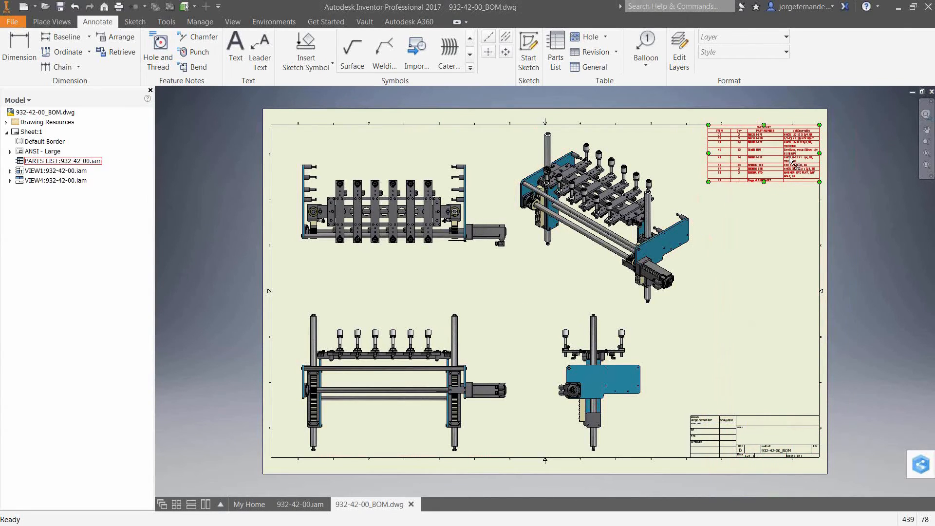
- Inspect the filtered parts list on the sheet up close and examine the parts list styles available for it
scroll(790, 156, "up", 3)
scroll(772, 151, "up", 3)
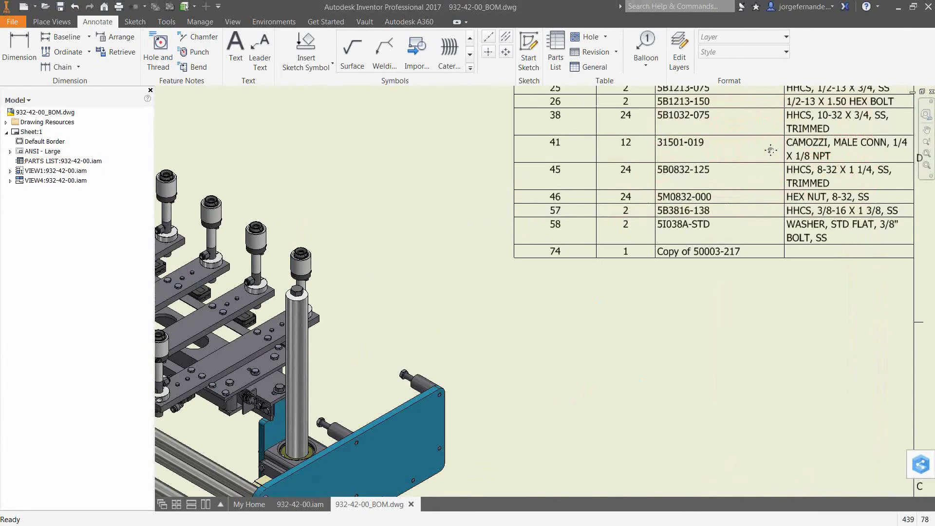
middle_click_drag(771, 153, 700, 227)
scroll(709, 227, "up", 9)
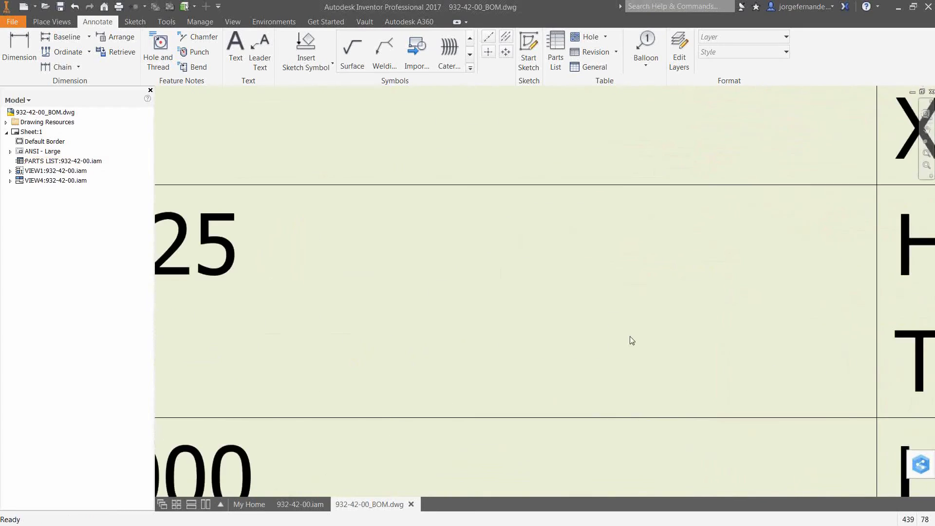
scroll(630, 336, "down", 5)
scroll(630, 337, "down", 5)
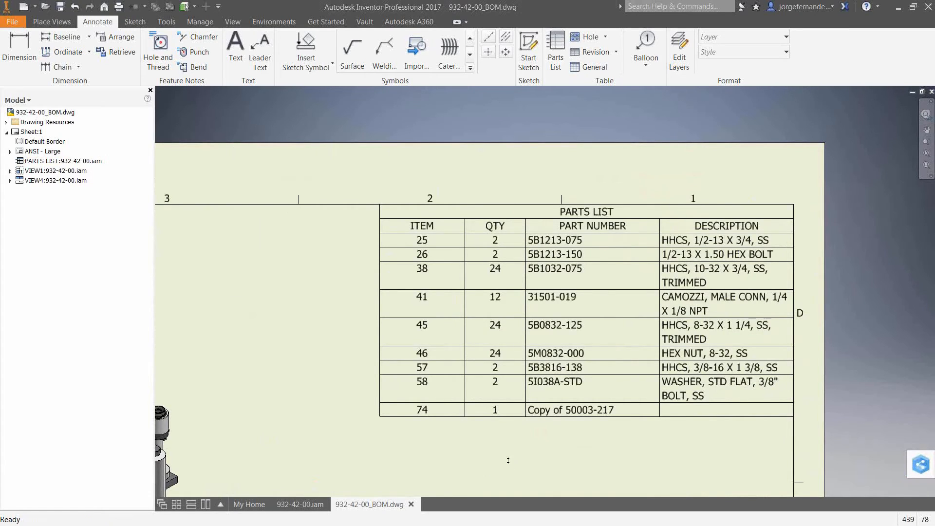
left_click(579, 230)
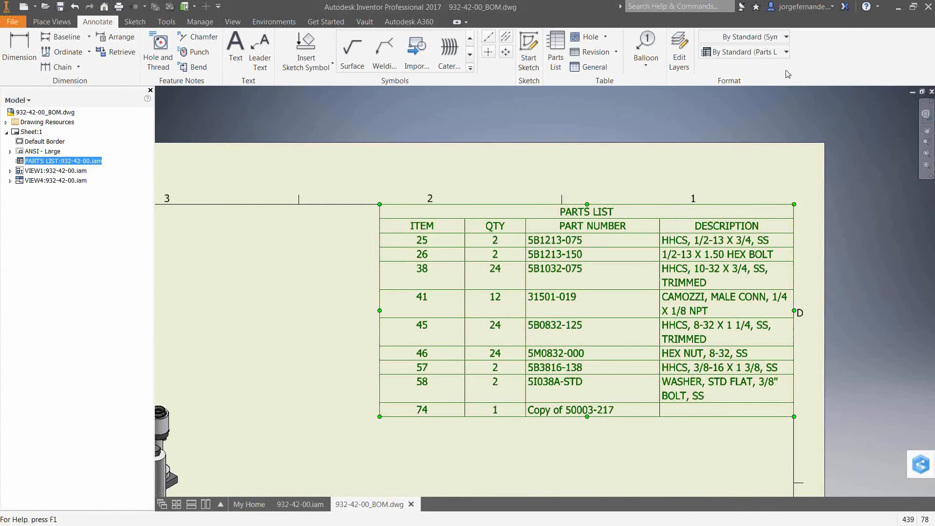
left_click(786, 55)
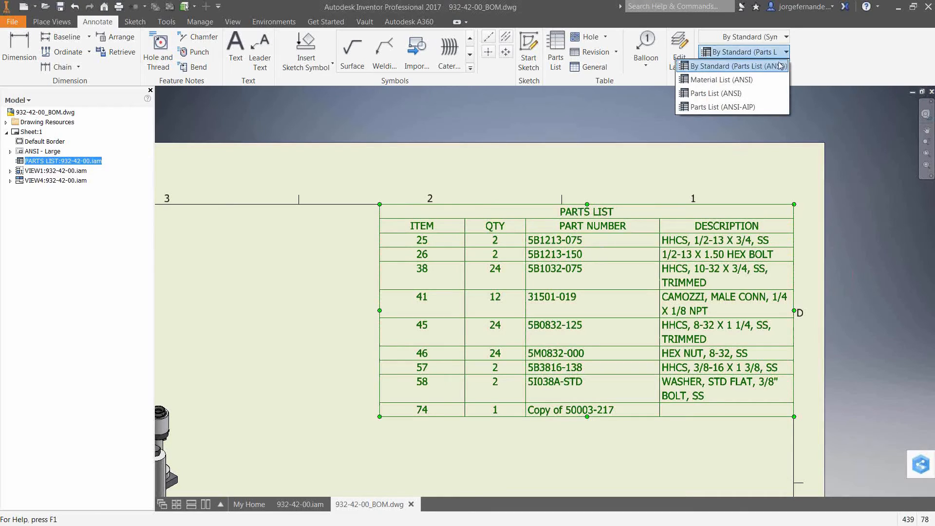
left_click(817, 61)
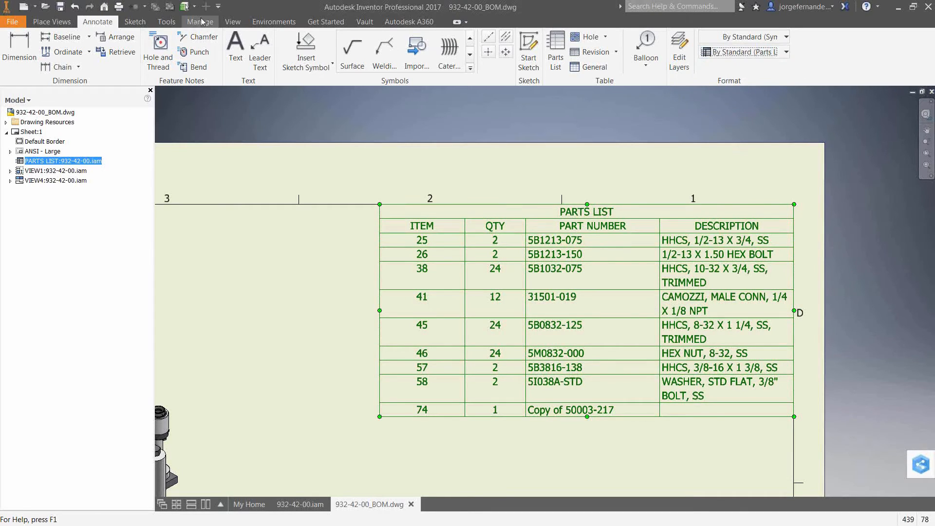
- Examine the Parts List (ANSI) style and its new style option in the Style and Standard Editor, leaving the style as it is
left_click(199, 22)
left_click(195, 44)
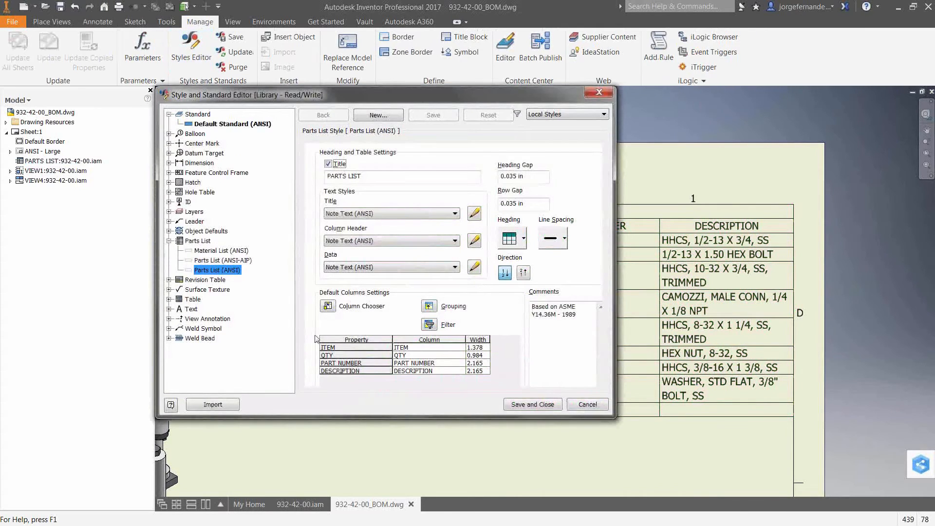
right_click(226, 273)
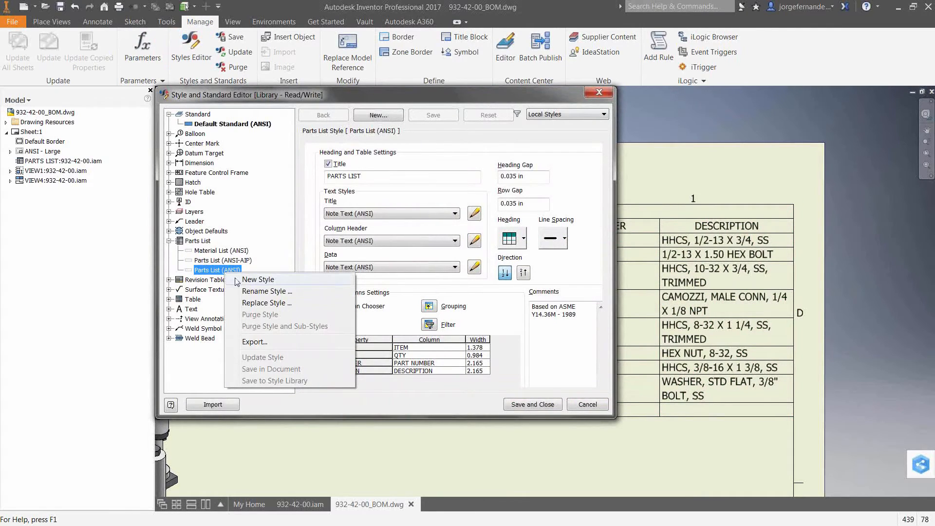
left_click(523, 335)
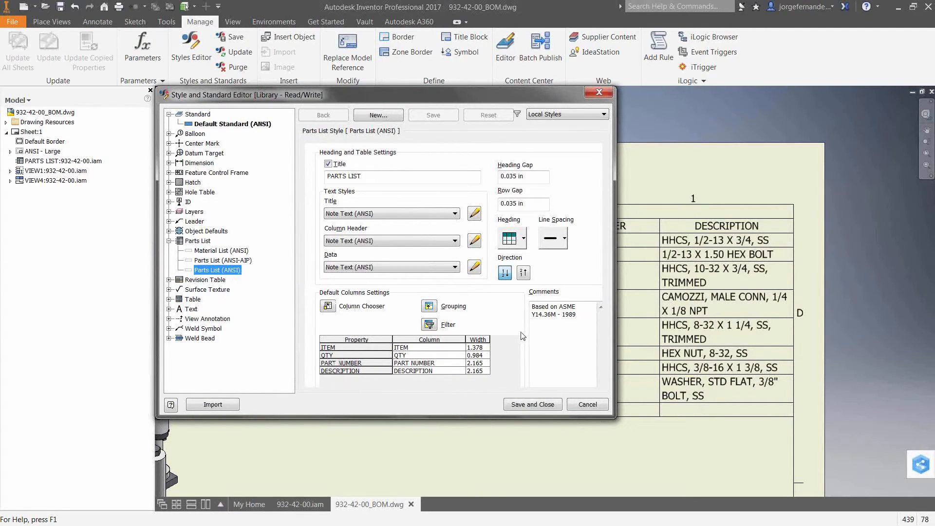
left_click(587, 404)
- In the 932-42-00.iam assembly, create a virtual component named Oil with Purchased as its default BOM structure
scroll(315, 385, "down", 3)
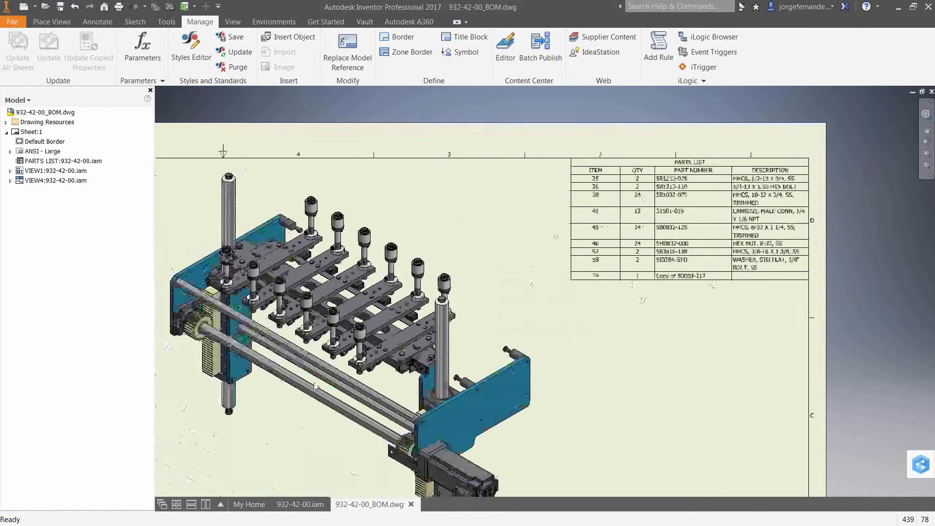
left_click(300, 505)
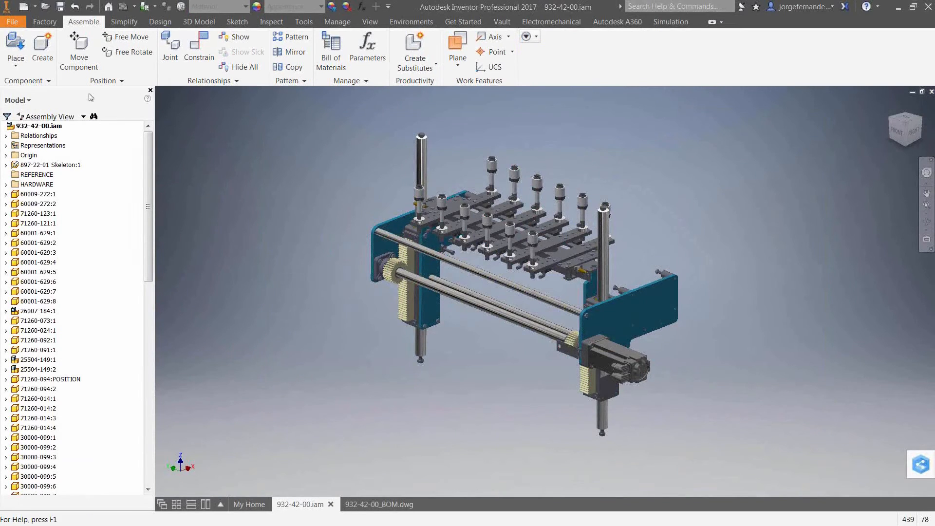
left_click(44, 60)
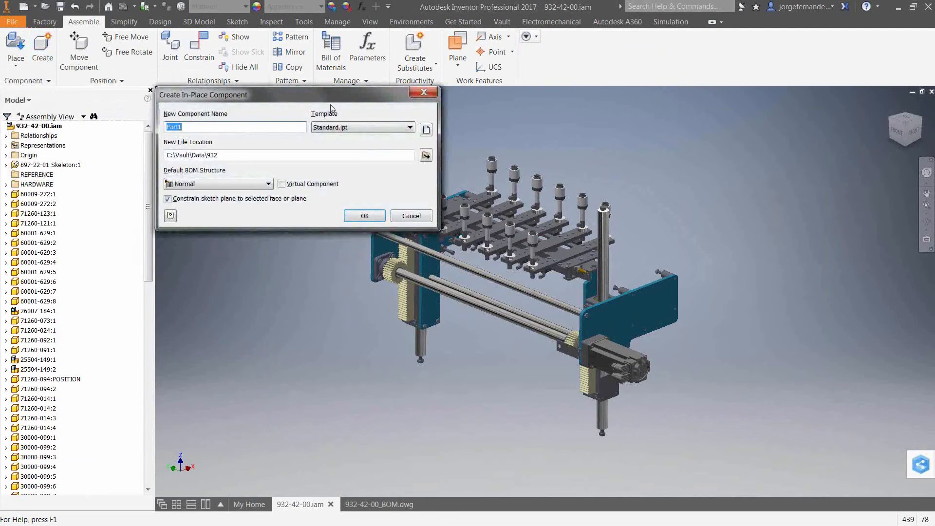
left_click_drag(332, 95, 343, 134)
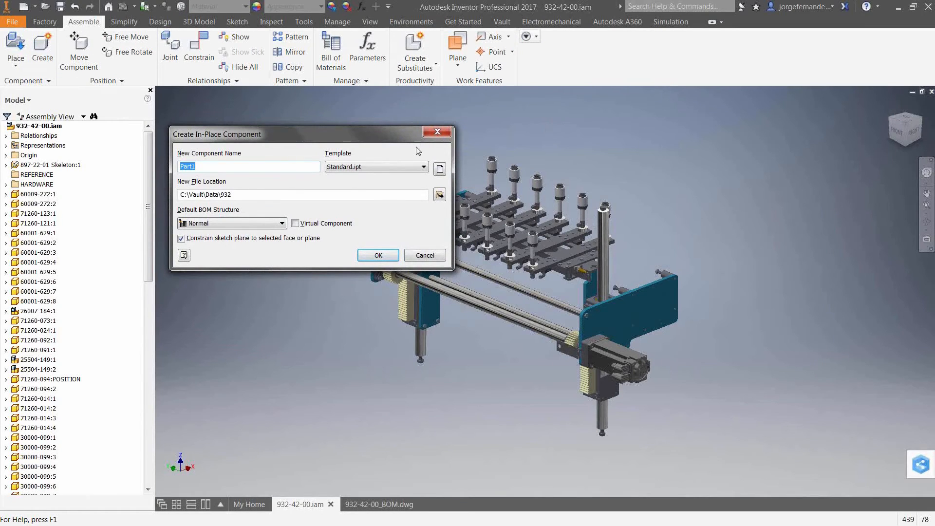
double_click(184, 167)
type("Oil")
left_click(295, 224)
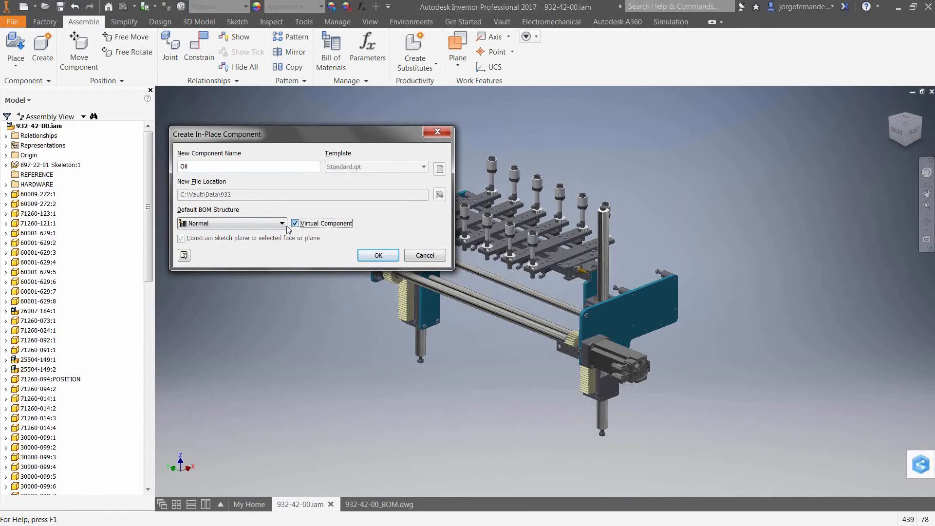
left_click(276, 224)
left_click(221, 253)
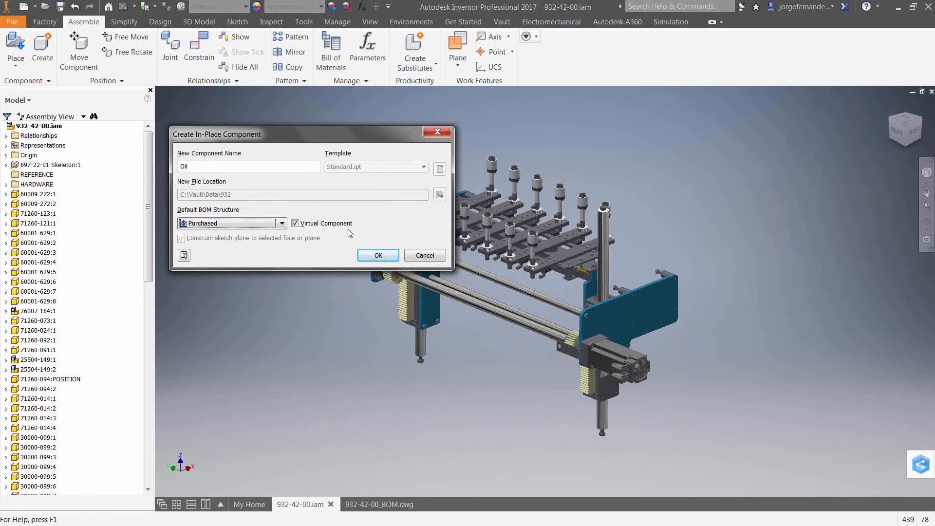
left_click(377, 255)
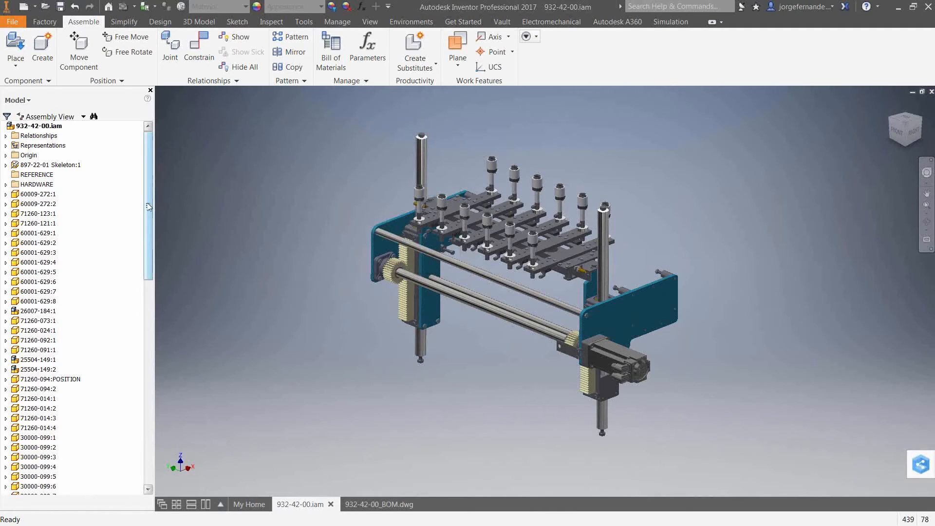
- Find the Oil virtual component in the assembly tree and examine its project, status, custom, occurrence and physical iProperties
left_click_drag(149, 208, 146, 412)
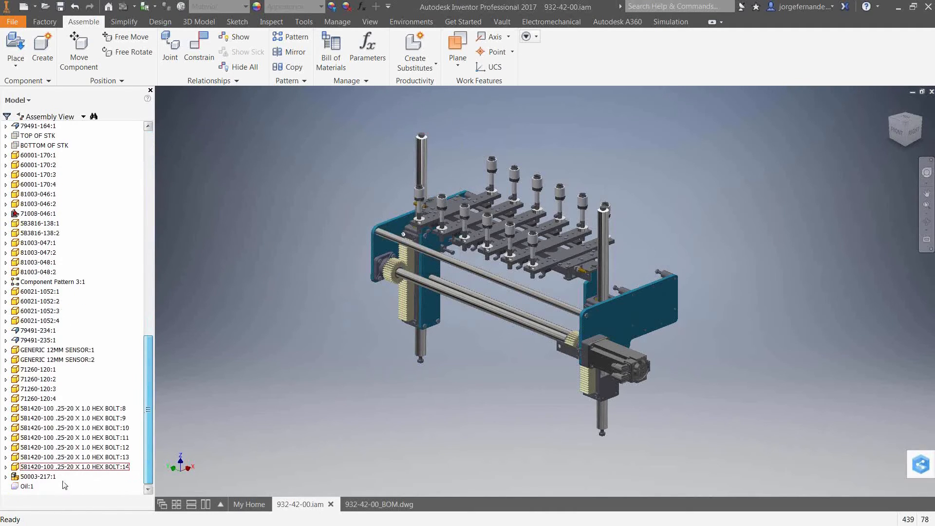
scroll(27, 492, "up", 2)
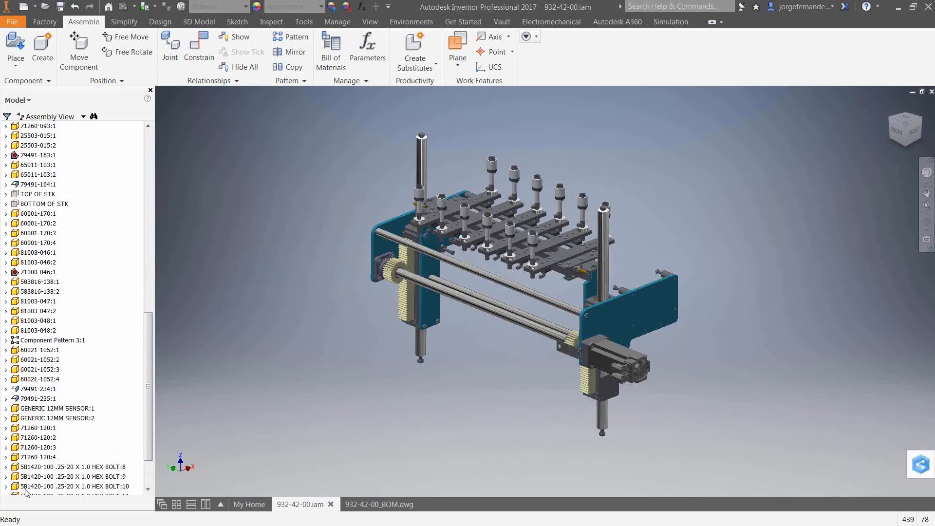
scroll(27, 492, "down", 2)
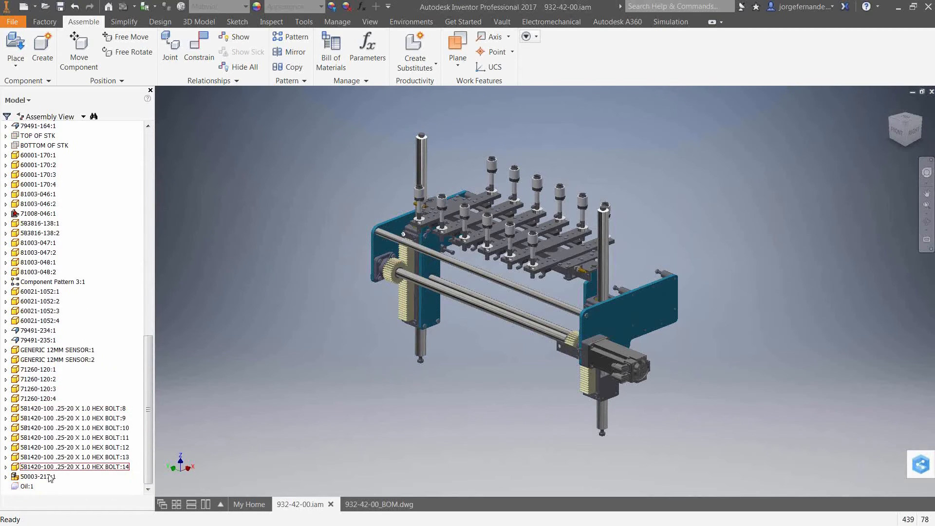
right_click(25, 487)
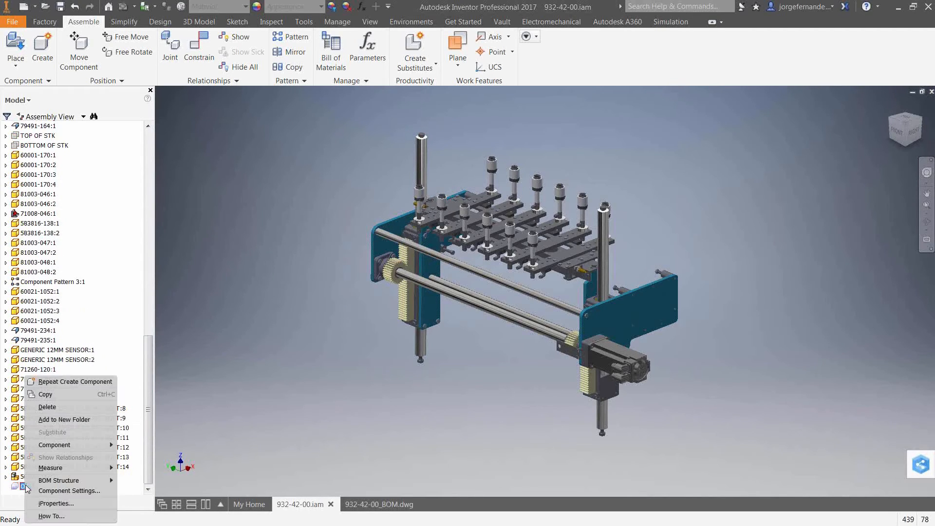
left_click(55, 503)
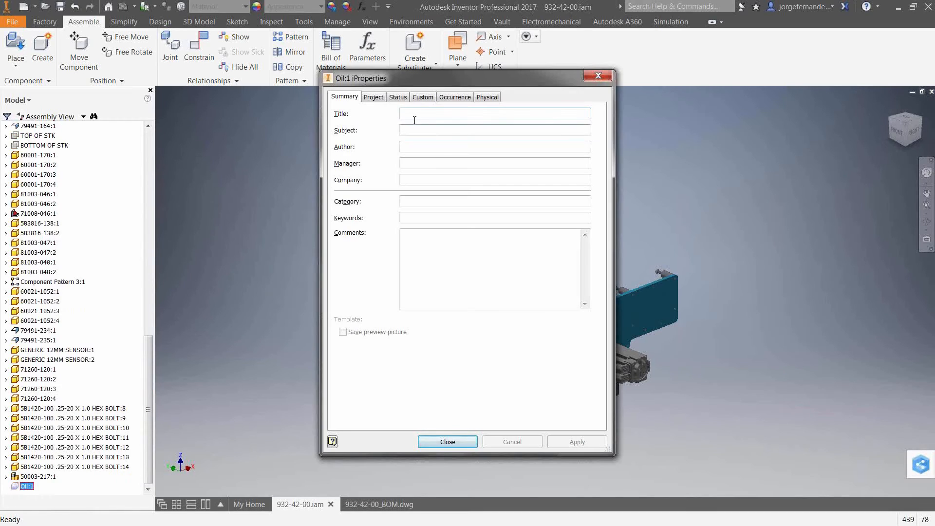
left_click(373, 99)
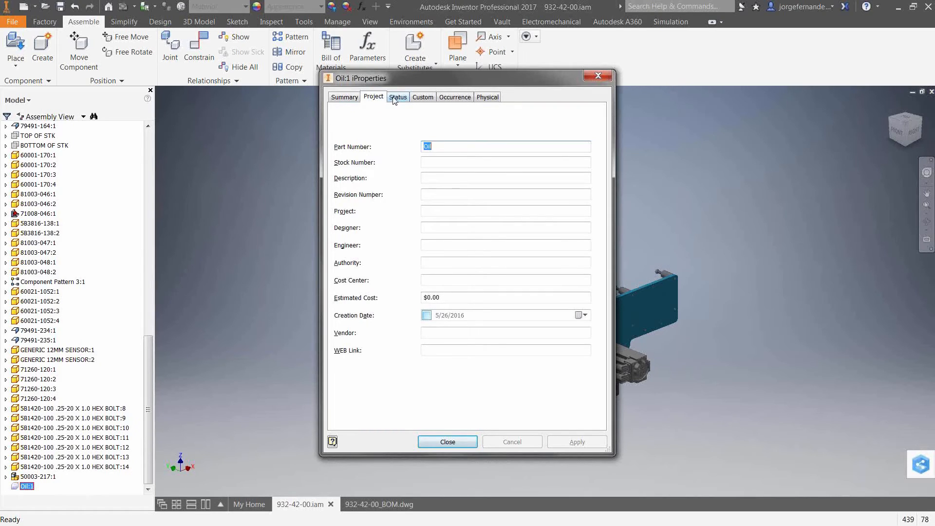
left_click(395, 99)
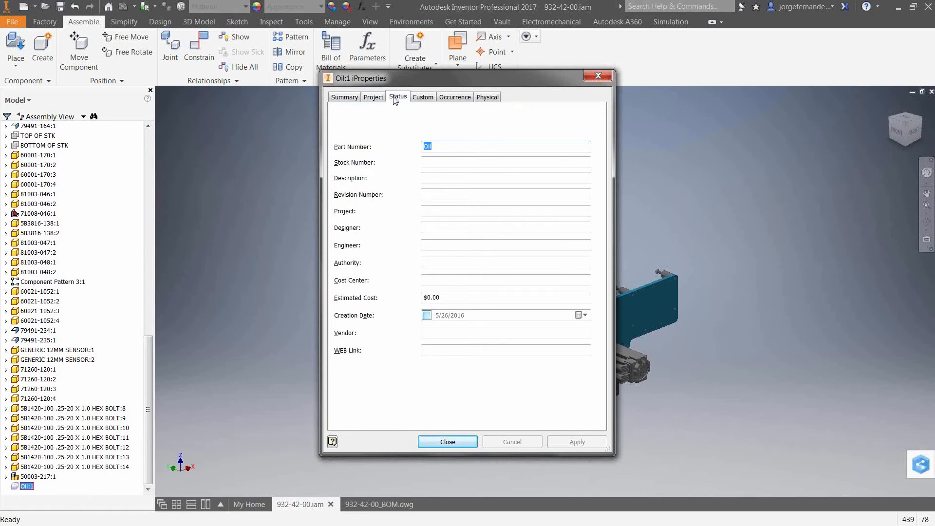
left_click(422, 98)
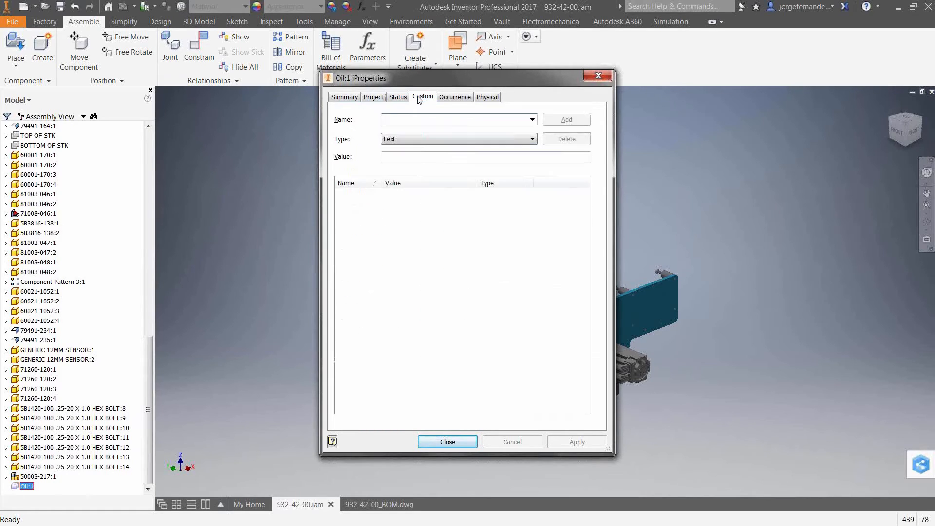
left_click(462, 98)
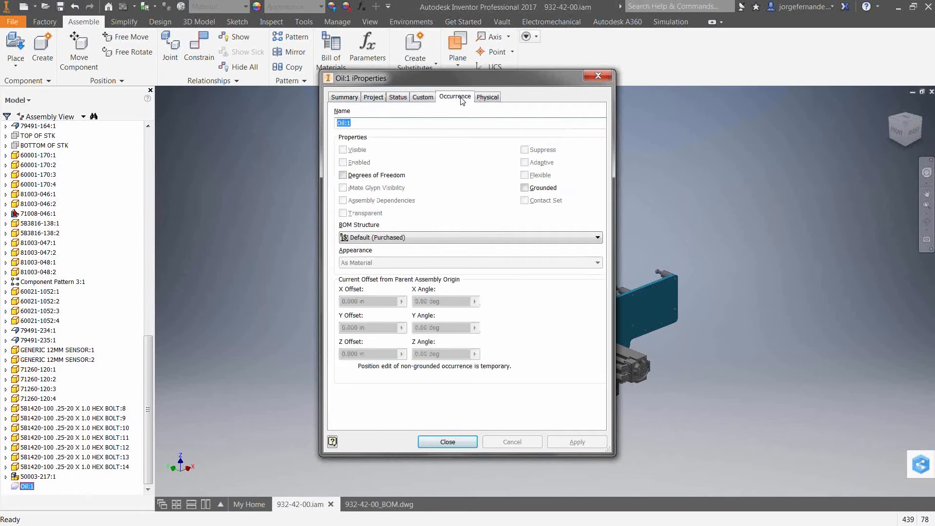
left_click(408, 240)
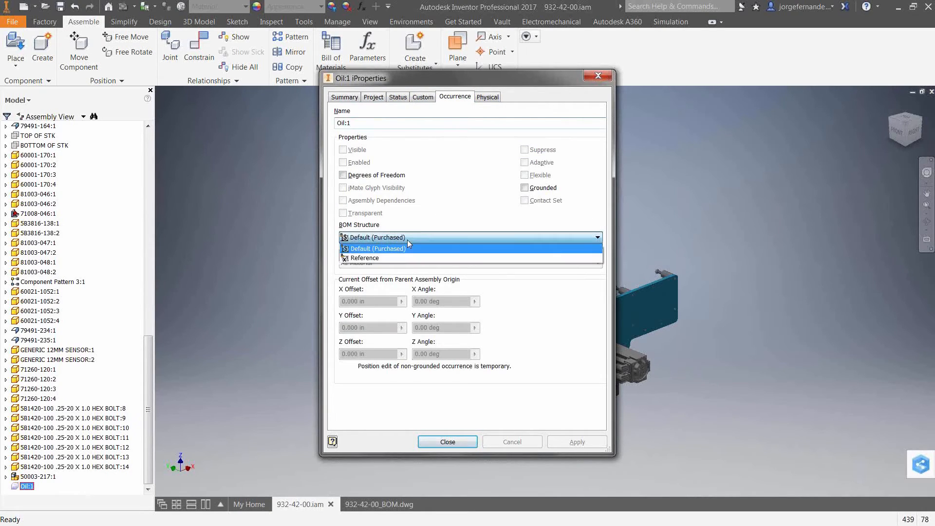
left_click(408, 240)
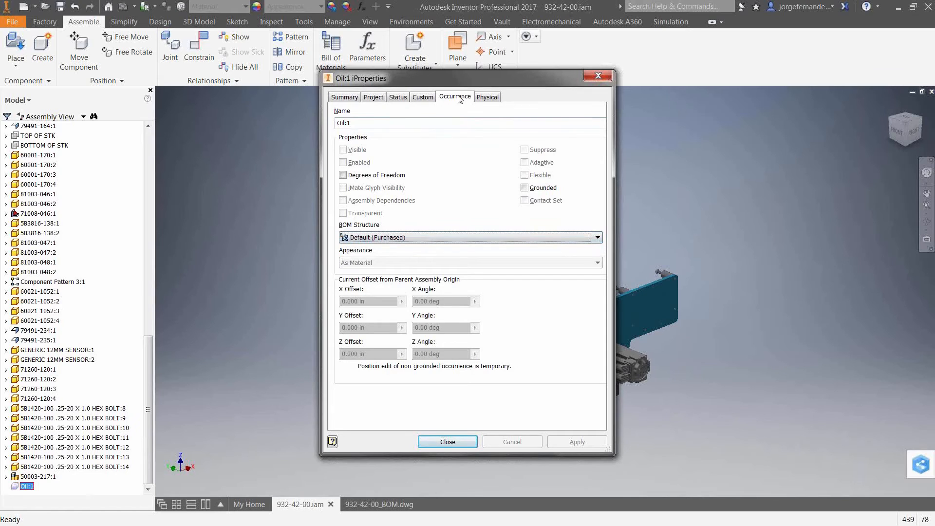
left_click(489, 98)
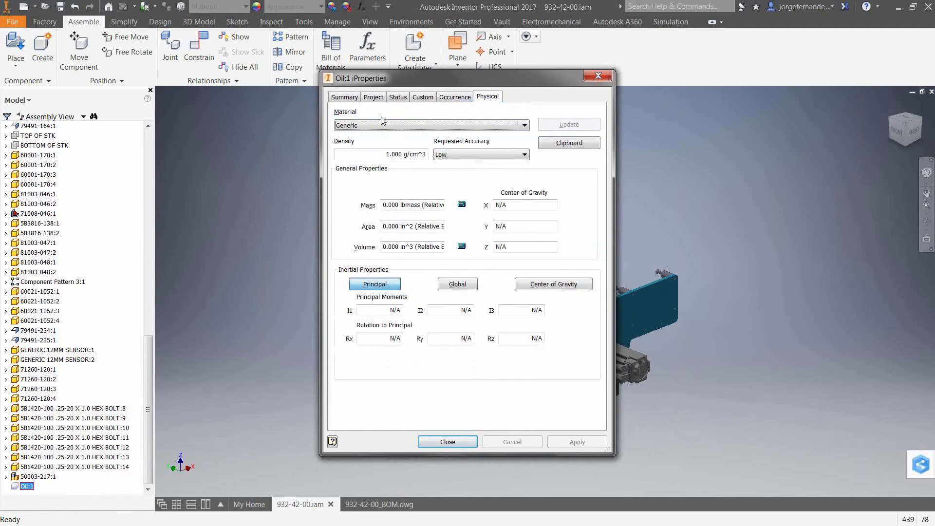
left_click(598, 76)
- Open the Oil virtual component's settings and try Phantom as its default BOM structure
right_click(25, 487)
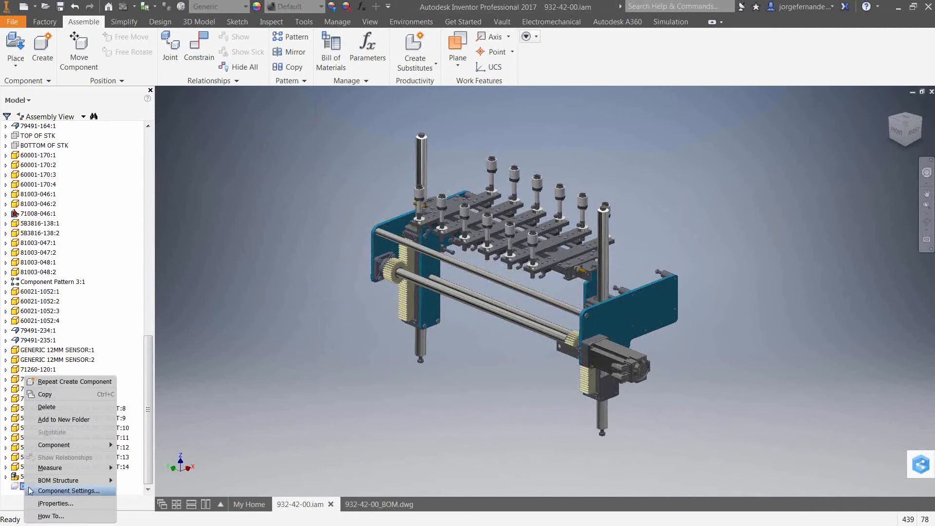
mouse_move(86, 445)
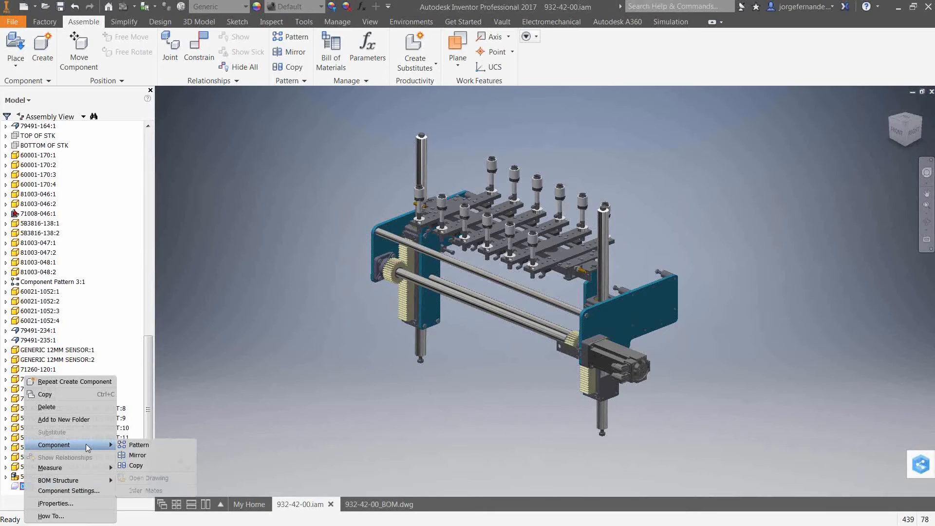
left_click(63, 491)
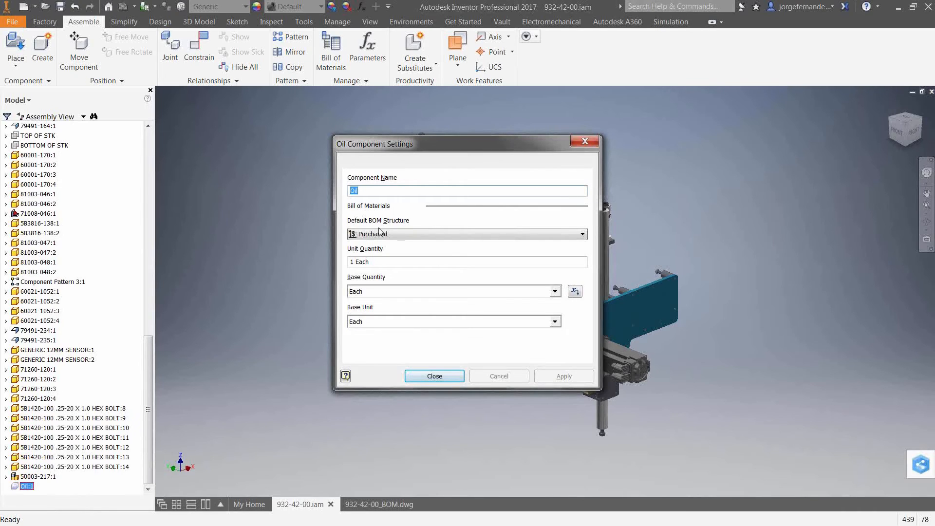
left_click(392, 234)
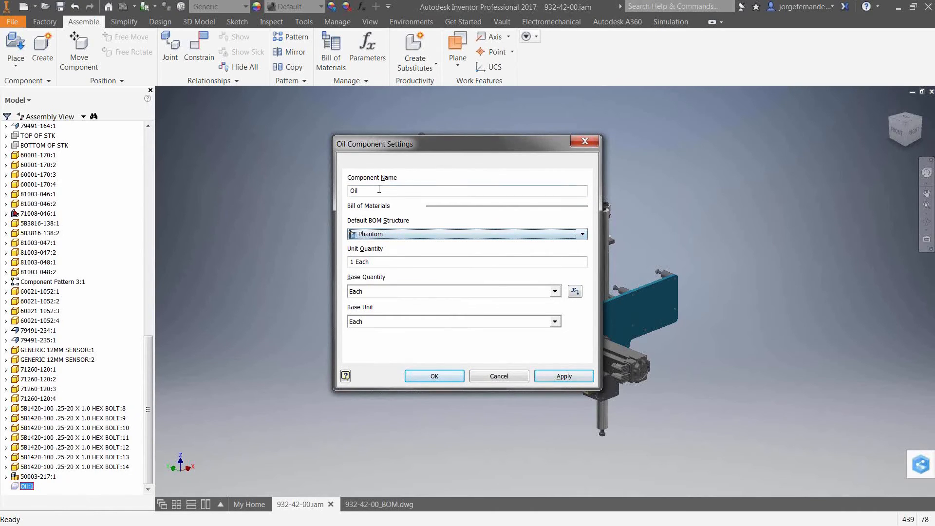
left_click(409, 266)
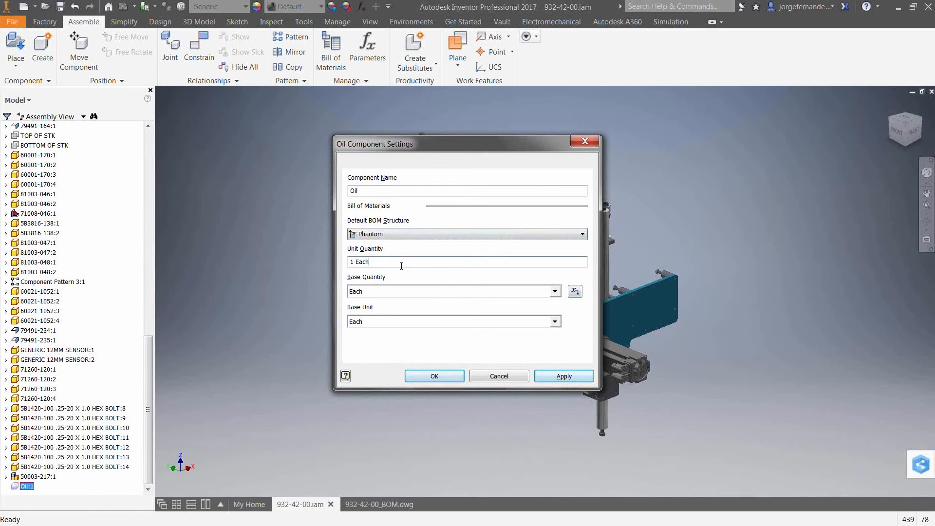
- From Oil's base quantity setting, open the assembly parameters and add a numeric user parameter named oilparameter
left_click(575, 292)
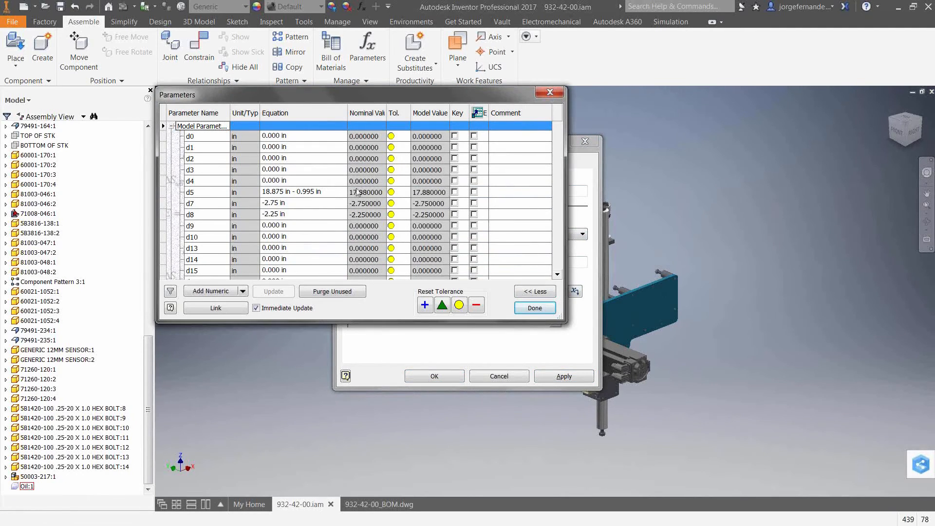
scroll(246, 146, "down", 10)
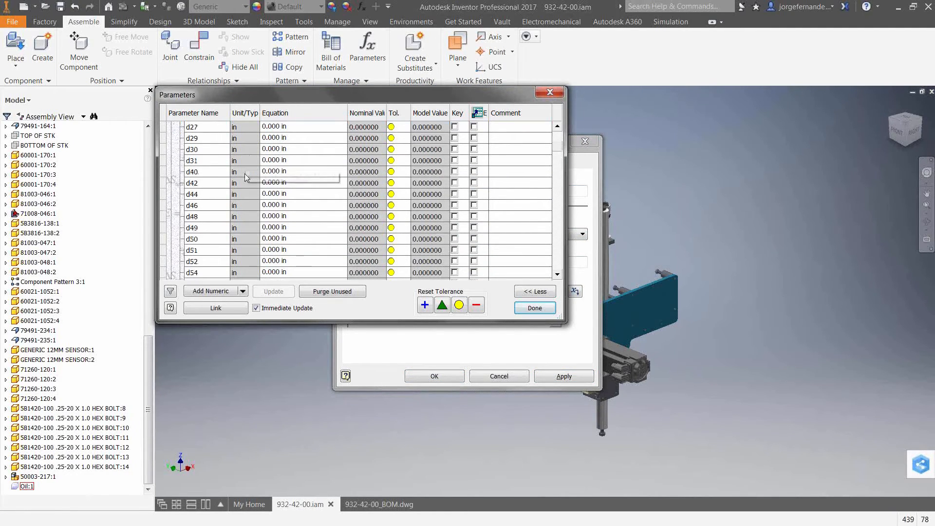
scroll(245, 183, "down", 15)
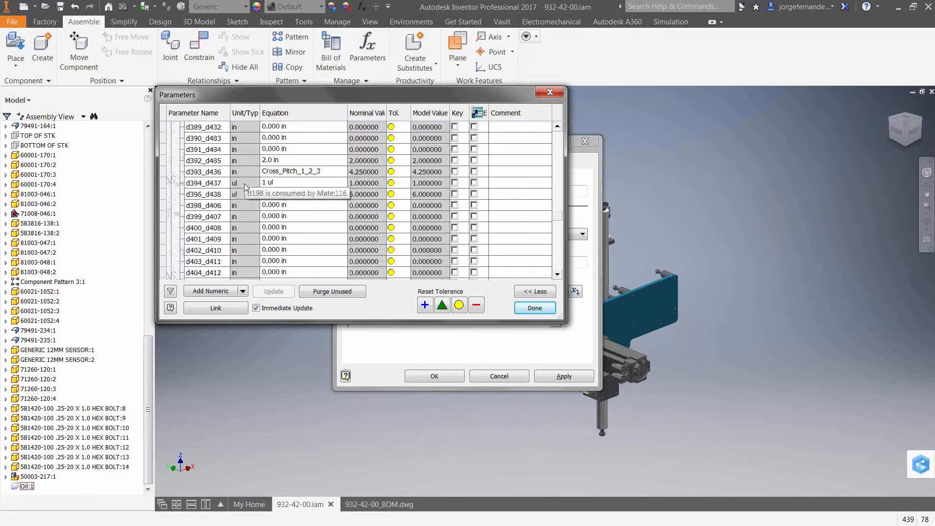
scroll(245, 187, "down", 10)
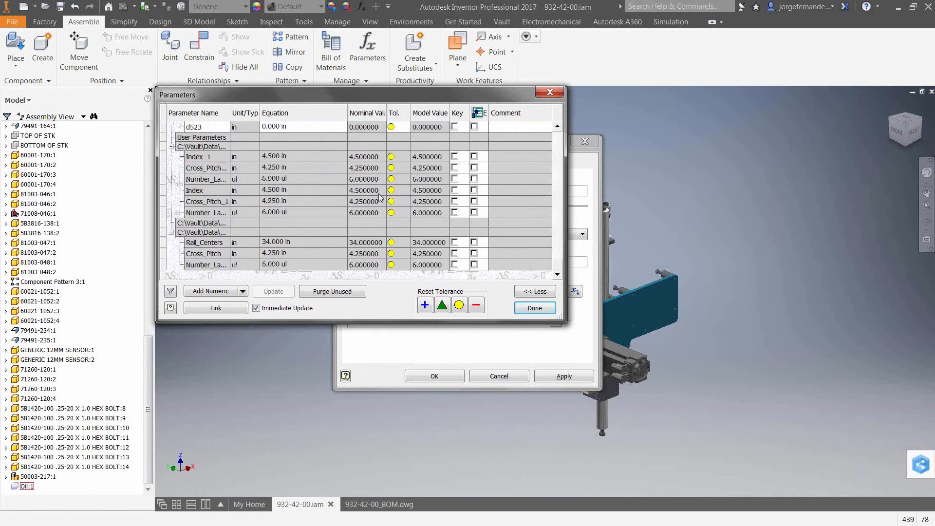
left_click(227, 294)
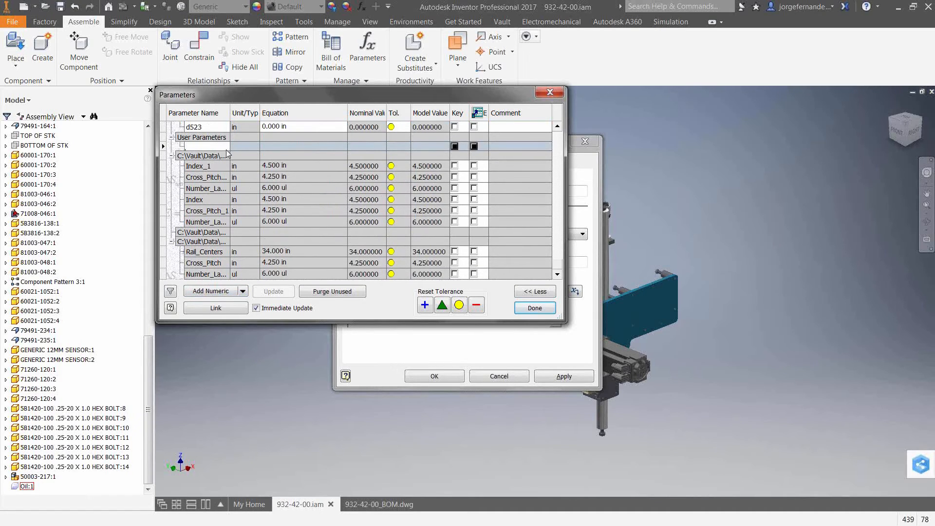
type("oilparameter")
- Examine the unit types available for oilparameter without changing its unit, close the parameters and discard the Oil component settings changes
left_click(243, 146)
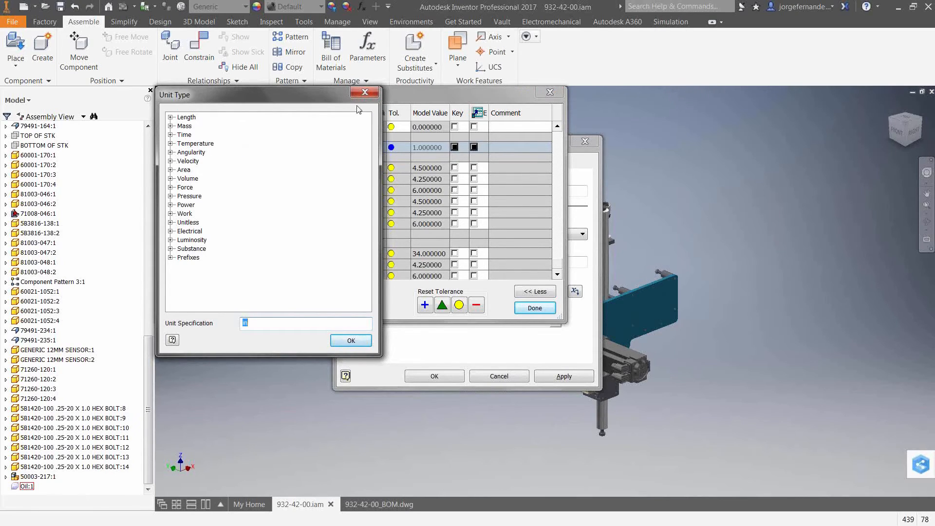
left_click_drag(332, 96, 387, 160)
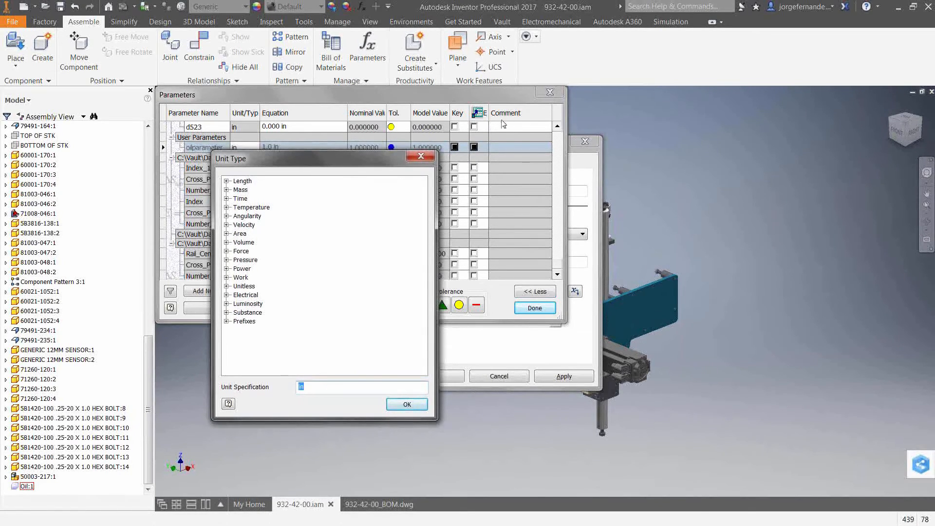
left_click(419, 157)
left_click(535, 308)
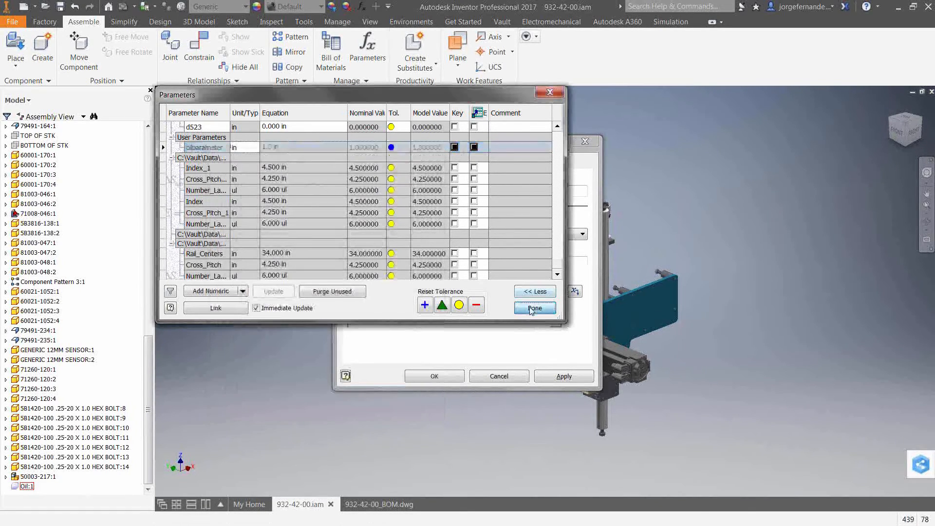
left_click(494, 376)
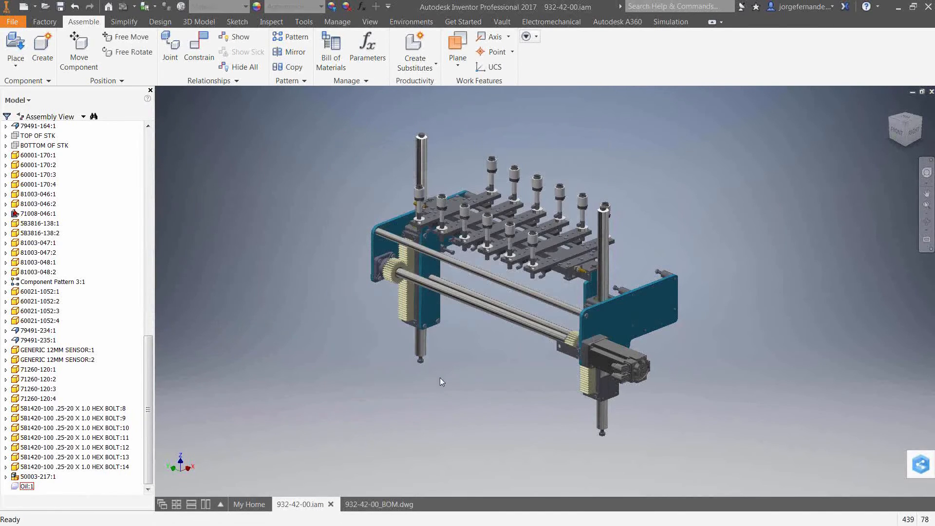
- In the 932-42-00_BOM.dwg drawing, inspect the Oil row in the parts list on the sheet and in the parts list editor
left_click(388, 503)
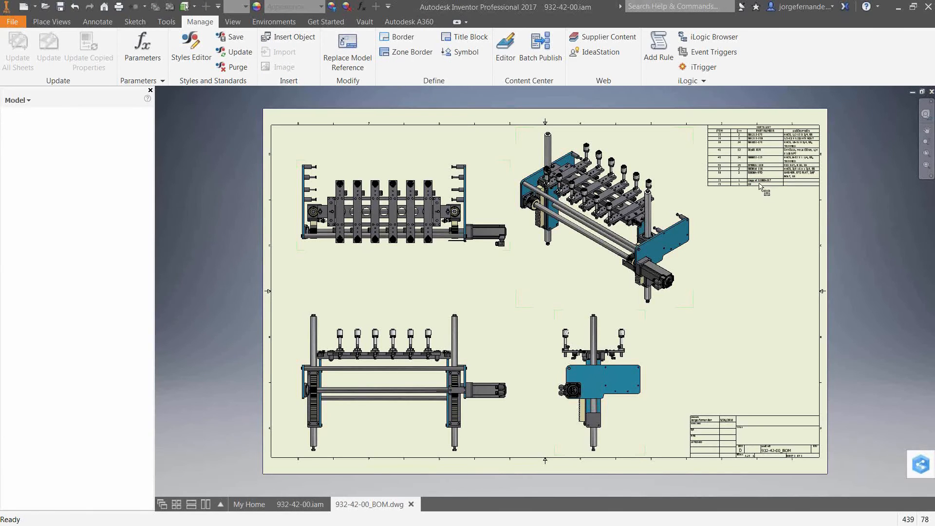
scroll(761, 189, "up", 5)
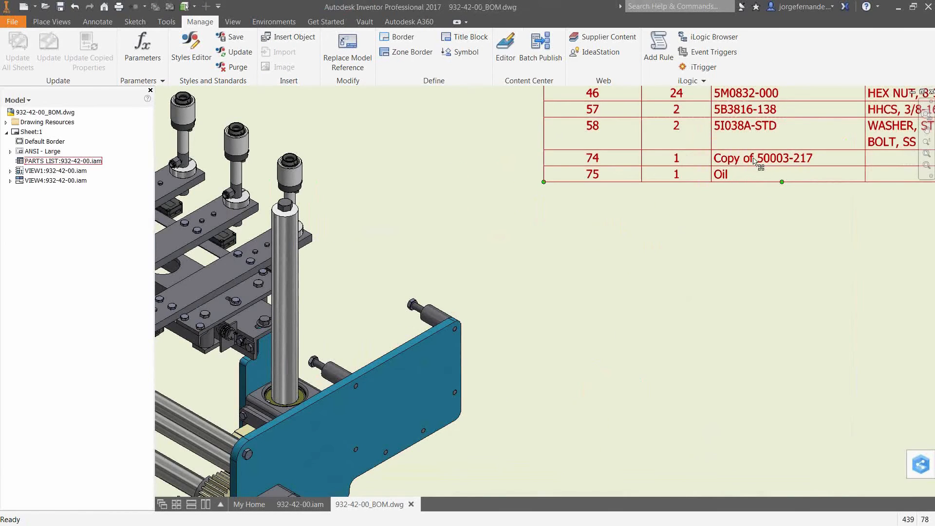
double_click(756, 165)
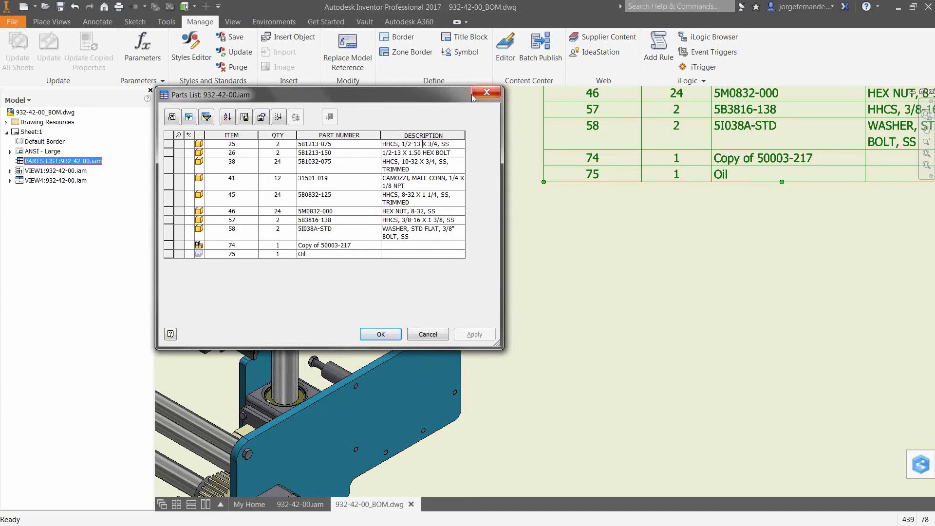
left_click(486, 92)
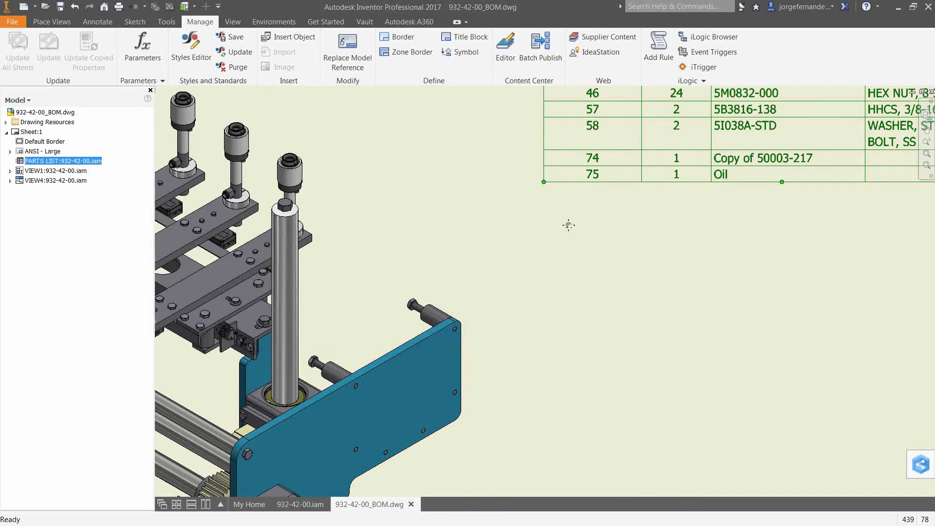
key("Home")
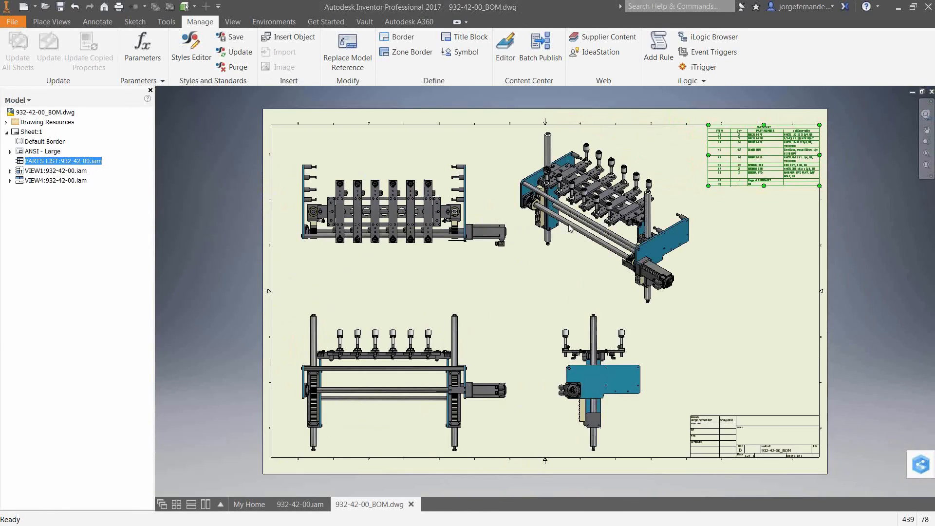
scroll(569, 225, "up", 5)
- Switch to the running PowerPoint slide show on Bill of Materials configuration and advance to the "What is an Item?" slide
key("alt+Tab")
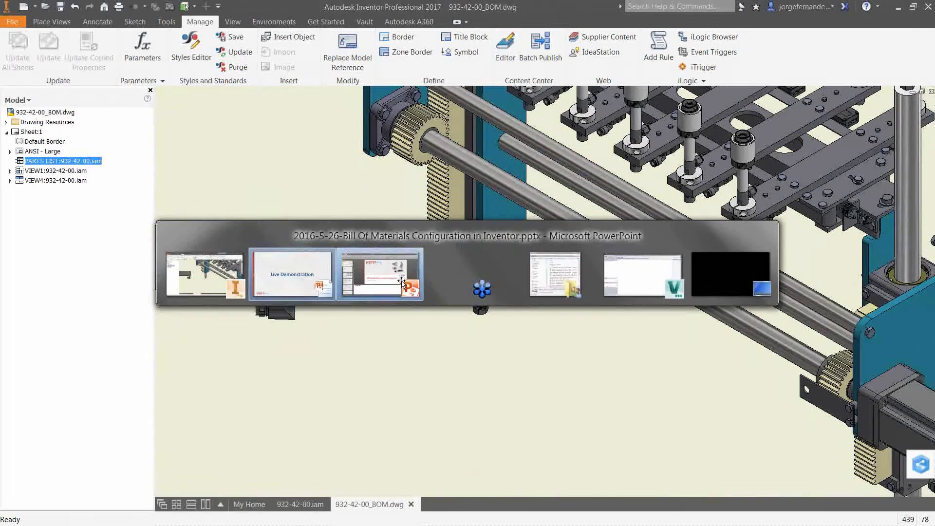
left_click(401, 281)
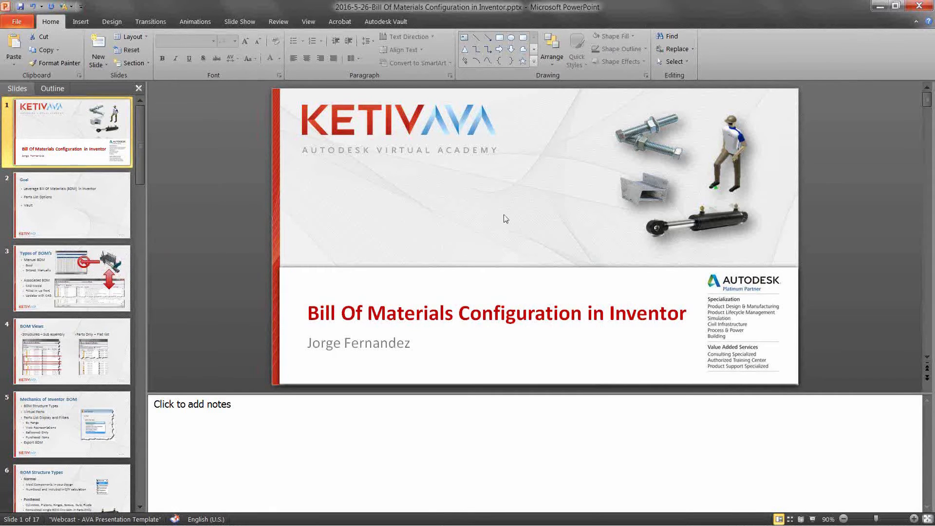
key("alt+Tab")
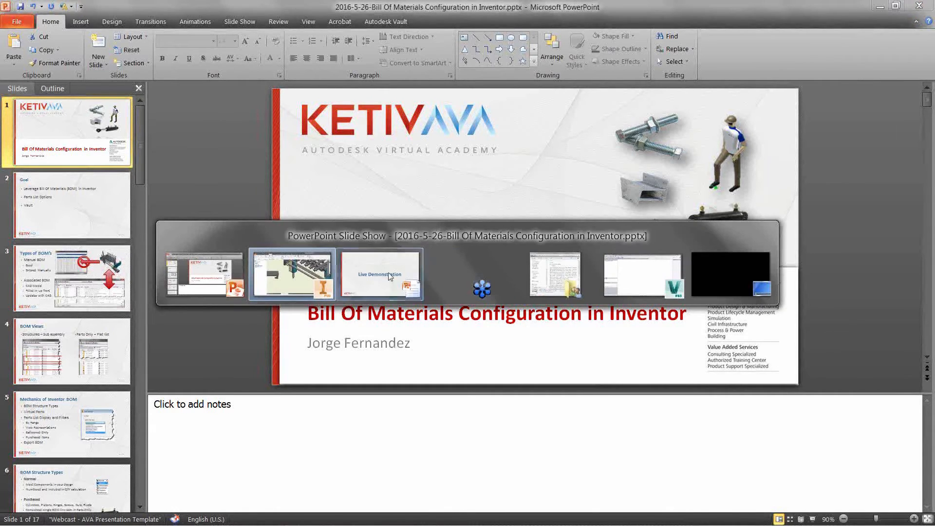
key("alt+Tab")
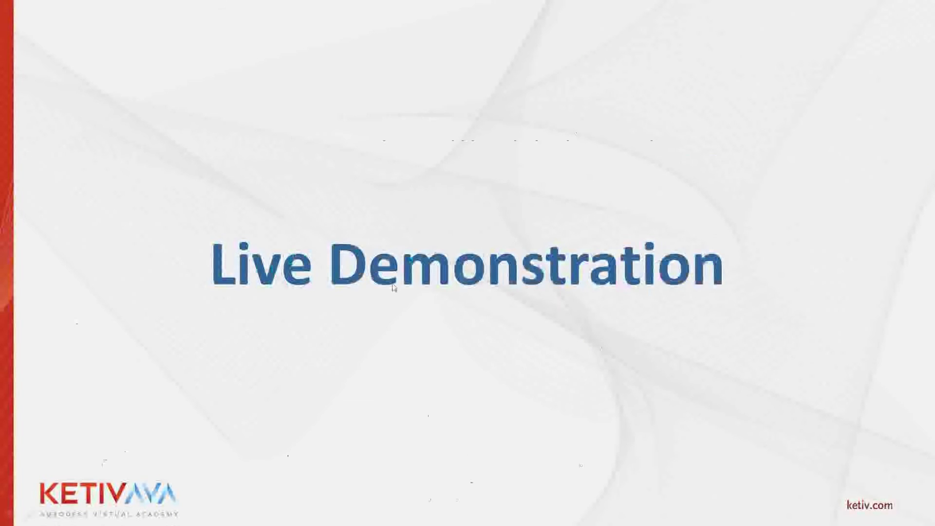
key("Right")
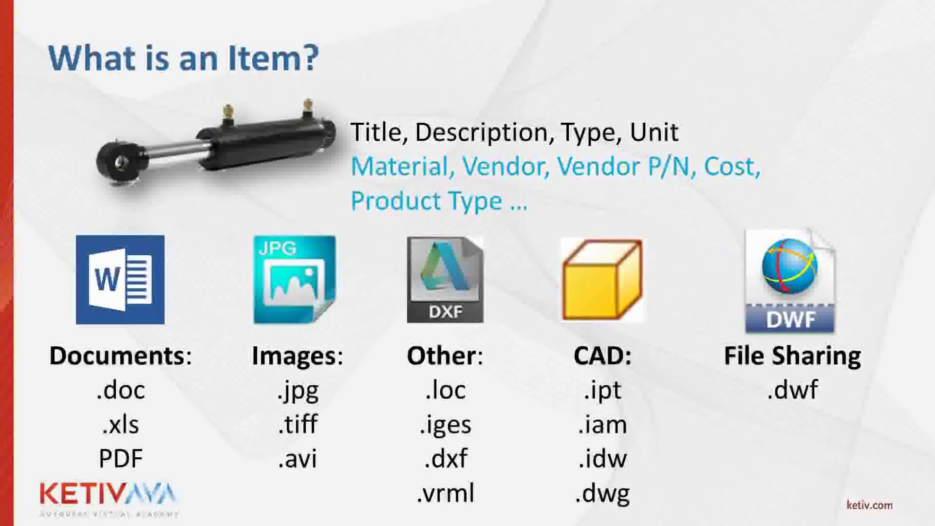